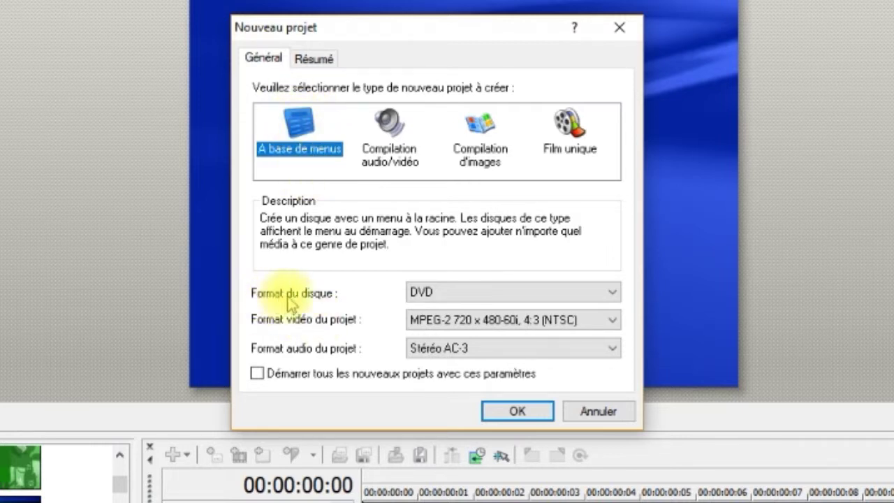
- Create a menu-based DVD project with video format MPEG-2 720 x 576-50i, 16:9 (PAL) and Stéréo AC-3 audio
left_click(614, 294)
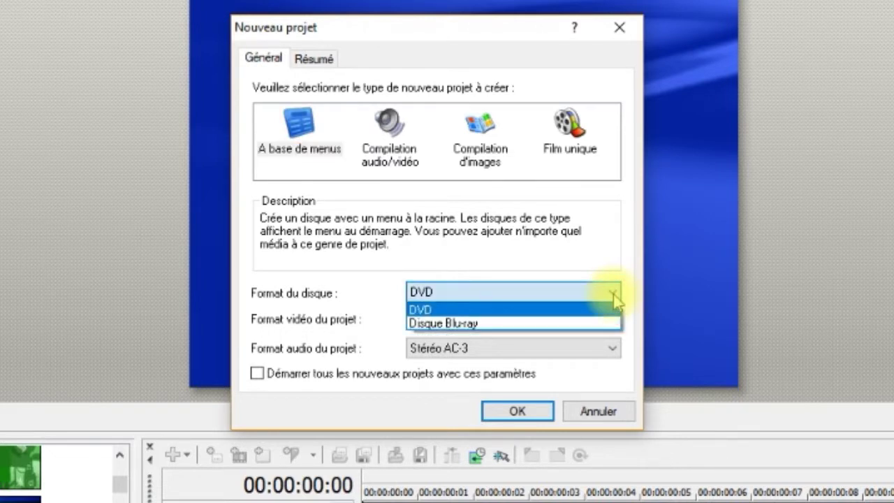
left_click(614, 299)
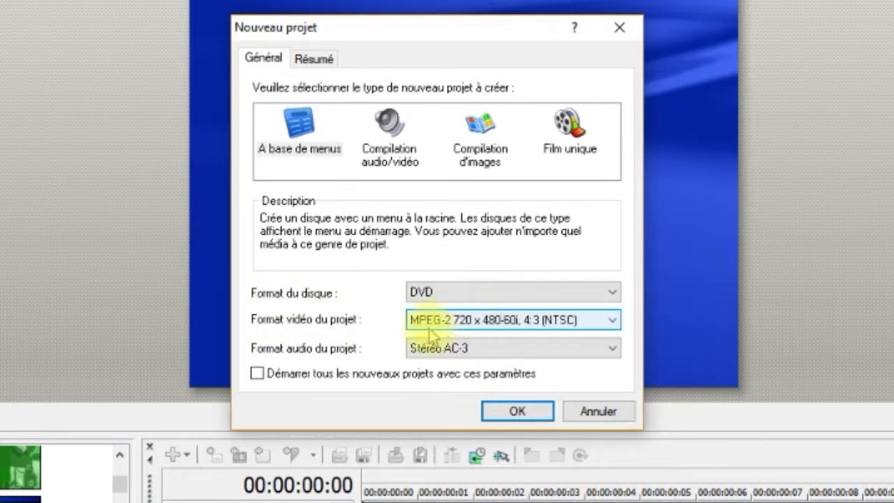
left_click(613, 322)
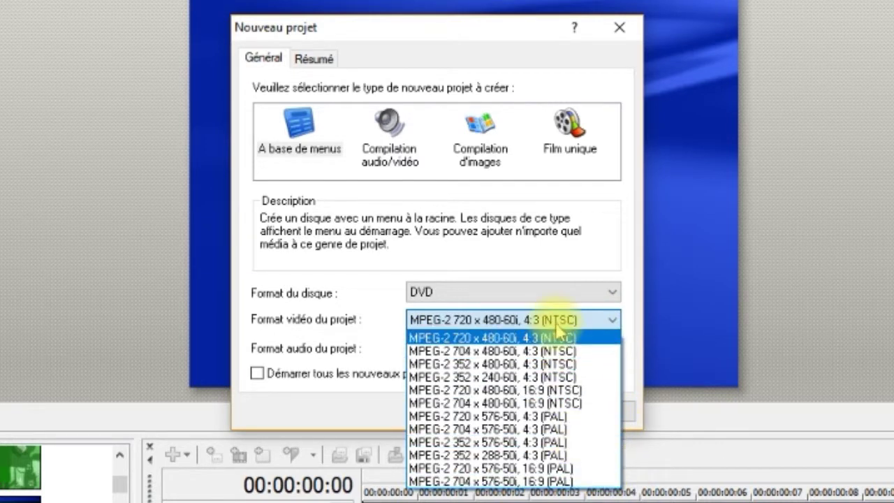
left_click(567, 469)
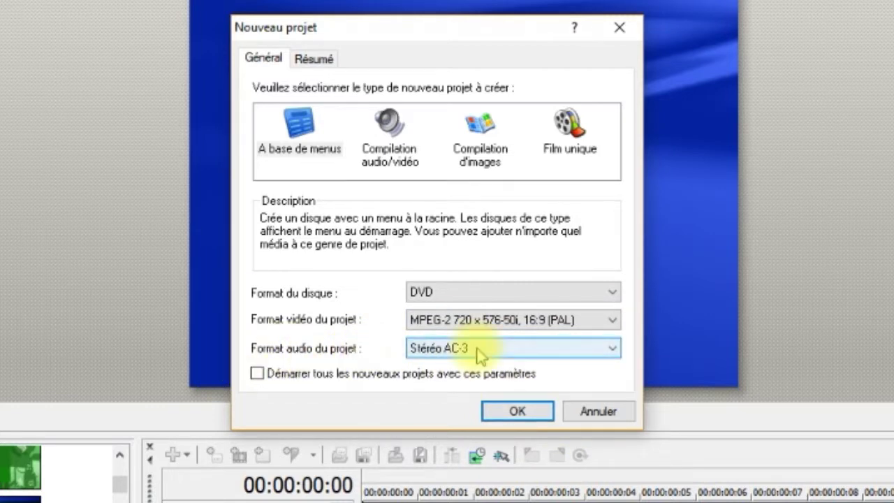
left_click(607, 349)
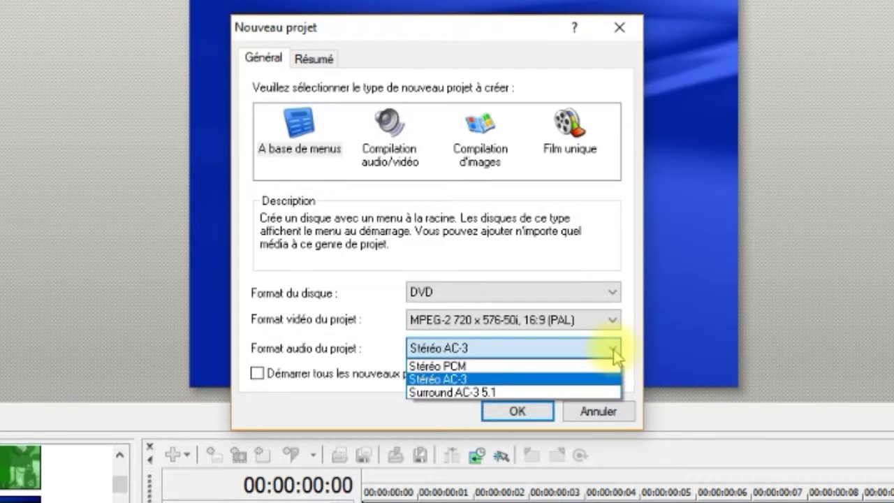
left_click(613, 349)
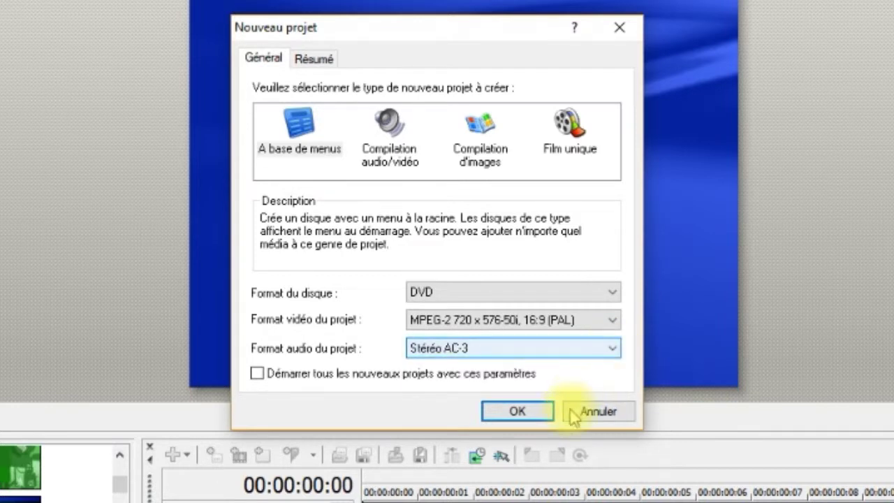
left_click(616, 351)
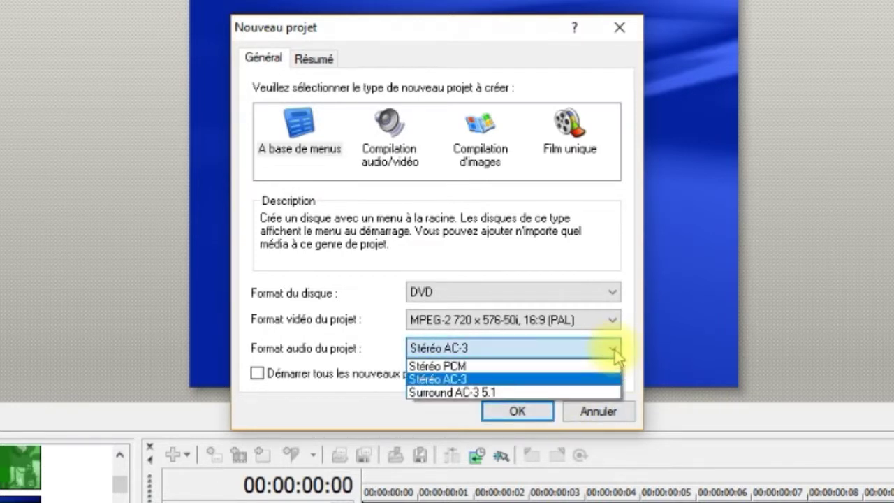
left_click(539, 380)
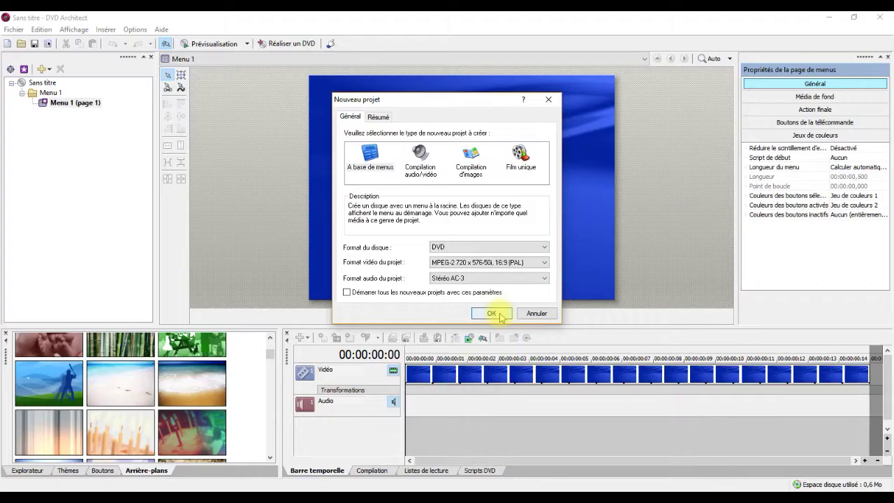
left_click(517, 412)
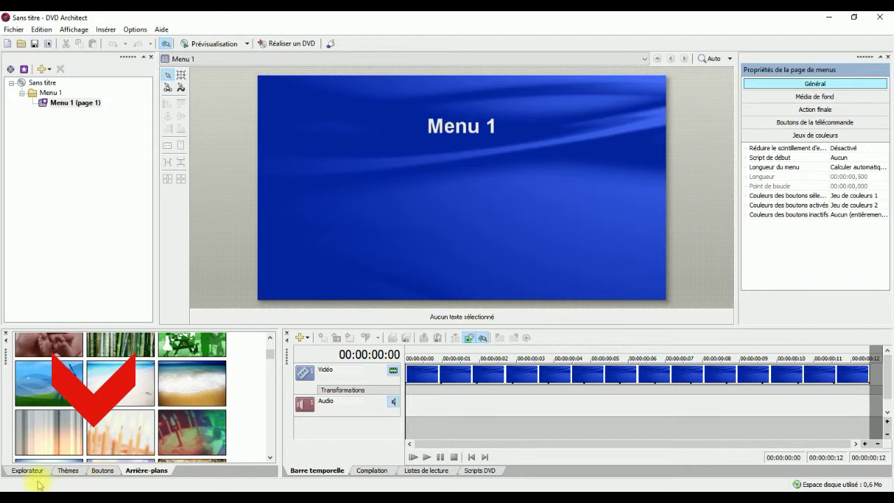
- Apply the white-sand beach background with footprints to the menu page
left_click(68, 470)
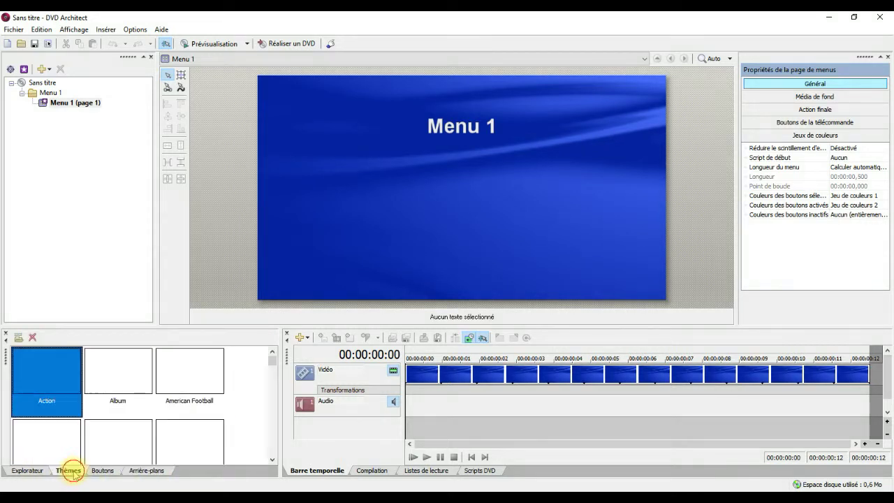
left_click(147, 471)
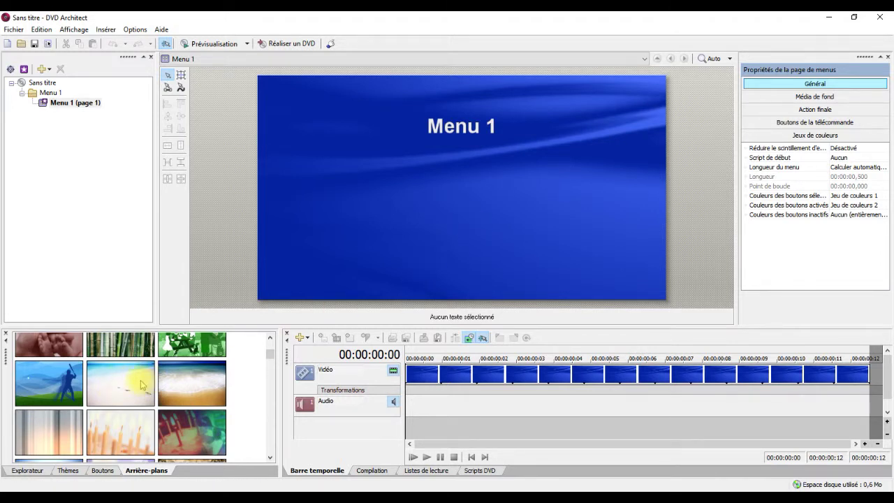
double_click(117, 383)
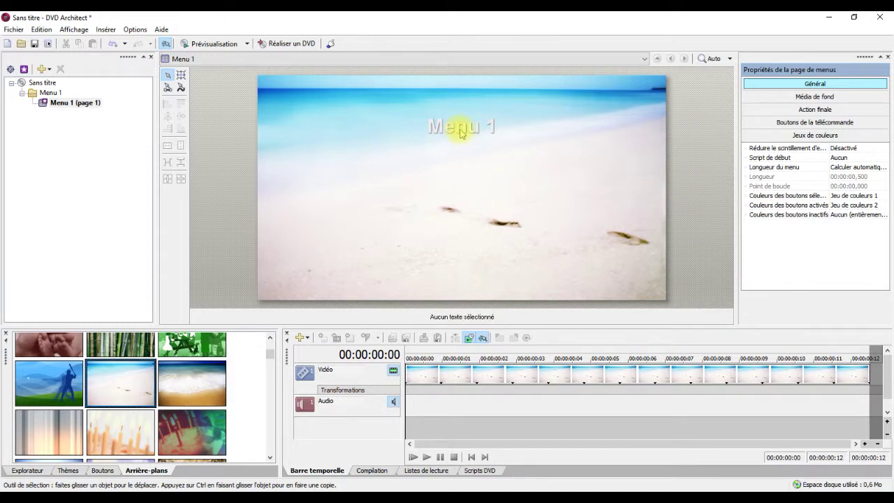
- Replace the menu title text with "Montage vidéo" and "tutoriels" on a second line
left_click(437, 129)
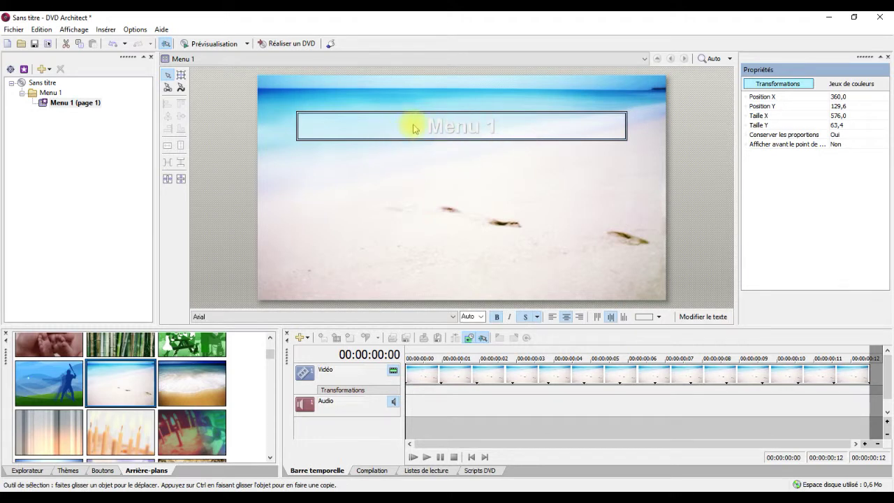
left_click(543, 123)
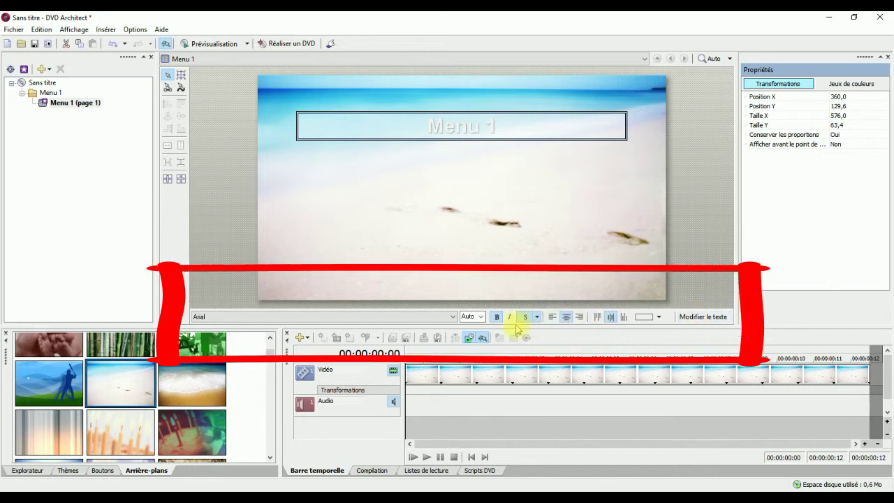
left_click(700, 317)
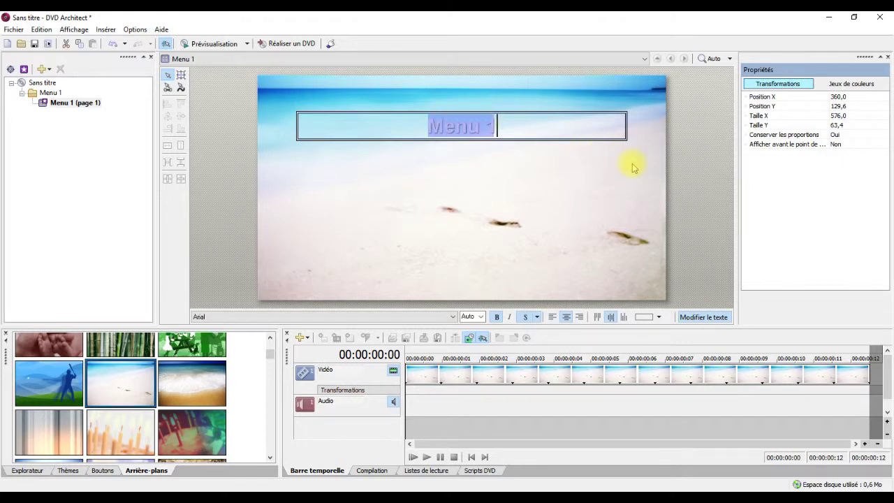
key("BackSpace")
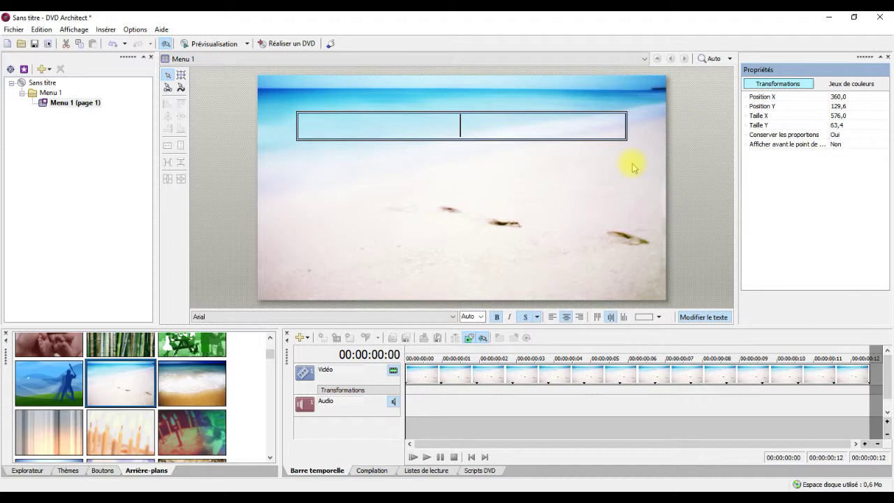
type("Montage ")
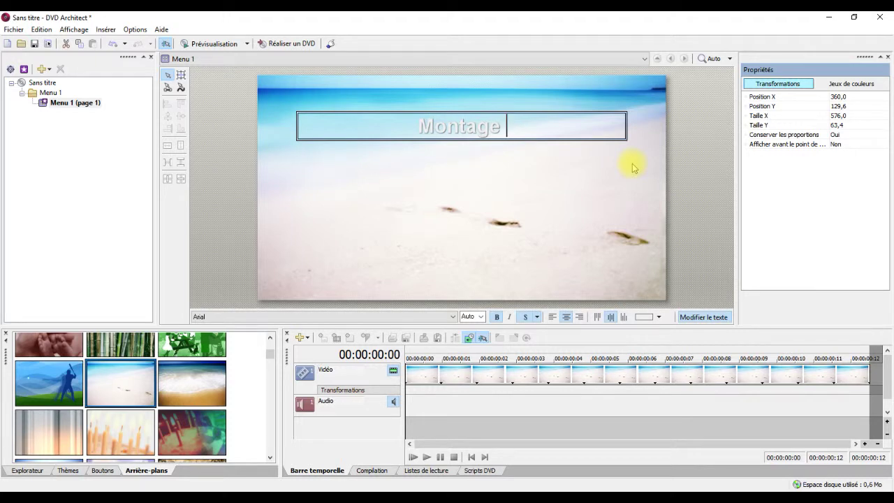
type("vidéo")
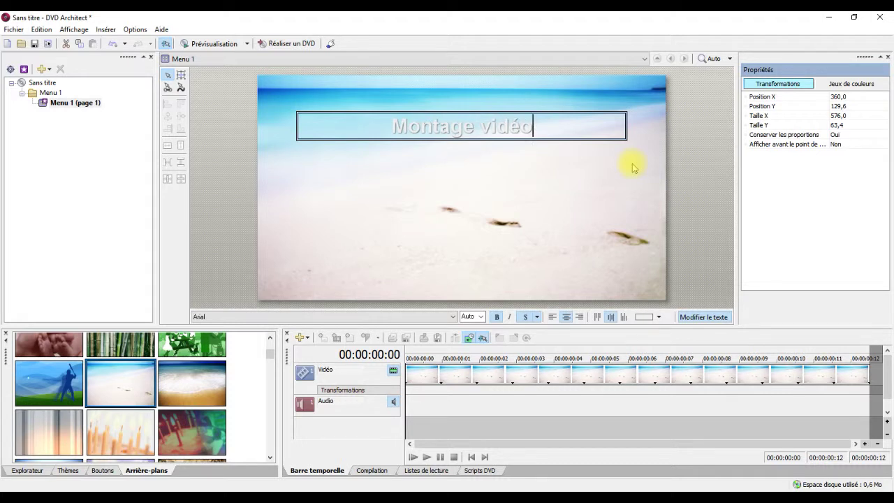
key("Return")
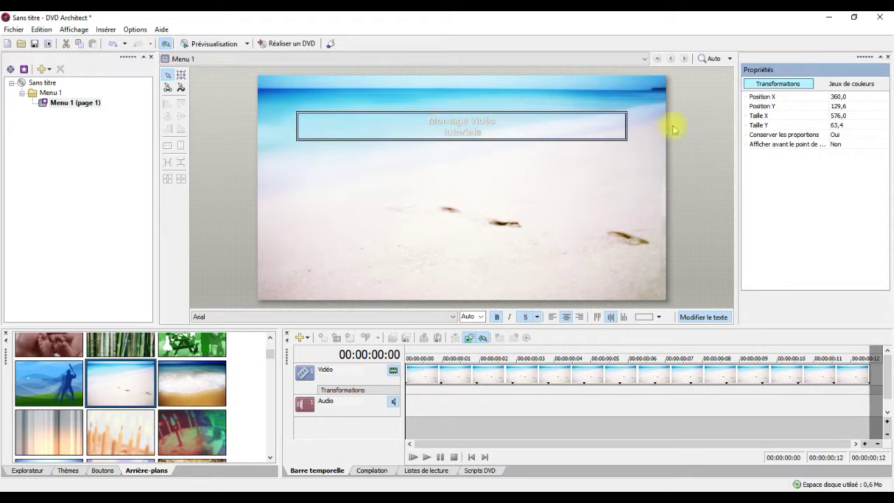
left_click(528, 142)
left_click(528, 145)
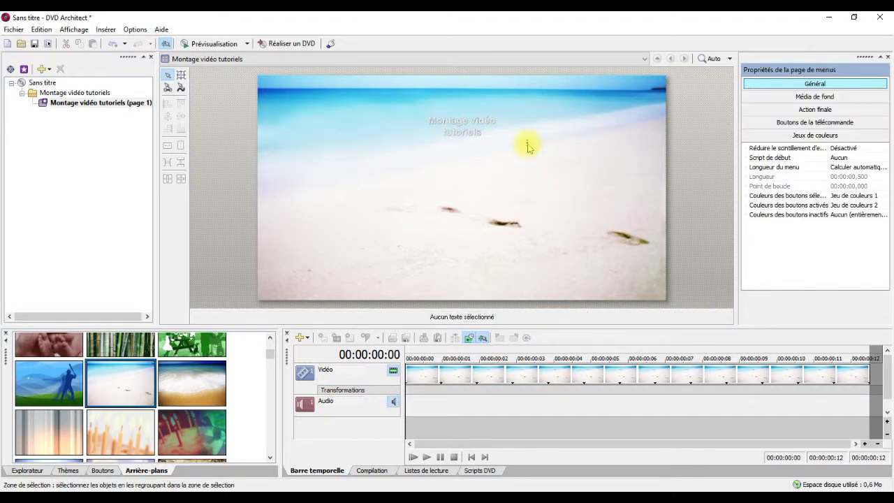
- Set the menu title's vertical size (Taille Y) to 233,4 and its vertical position (Position Y) to 142,4
left_click(467, 136)
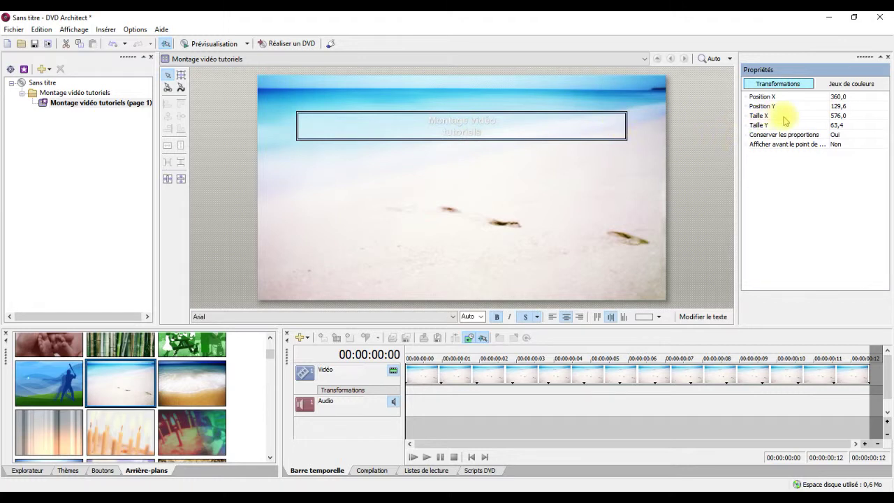
left_click(839, 126)
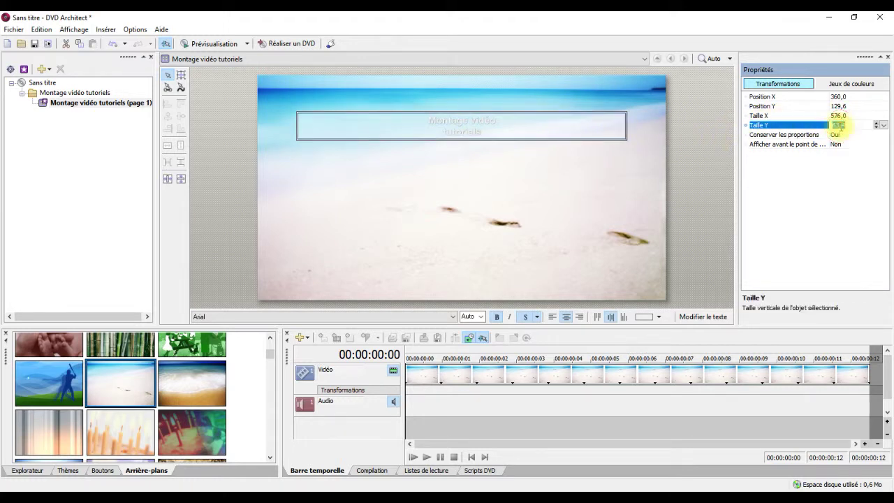
left_click(884, 125)
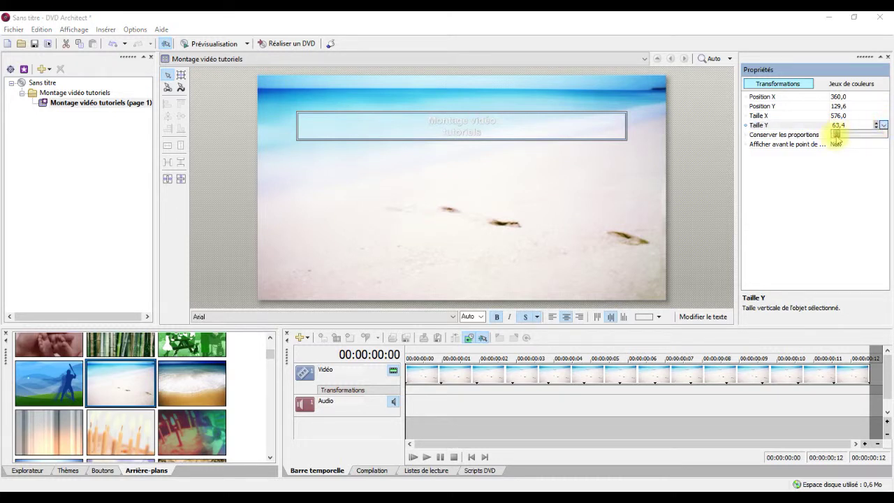
left_click_drag(839, 136, 847, 136)
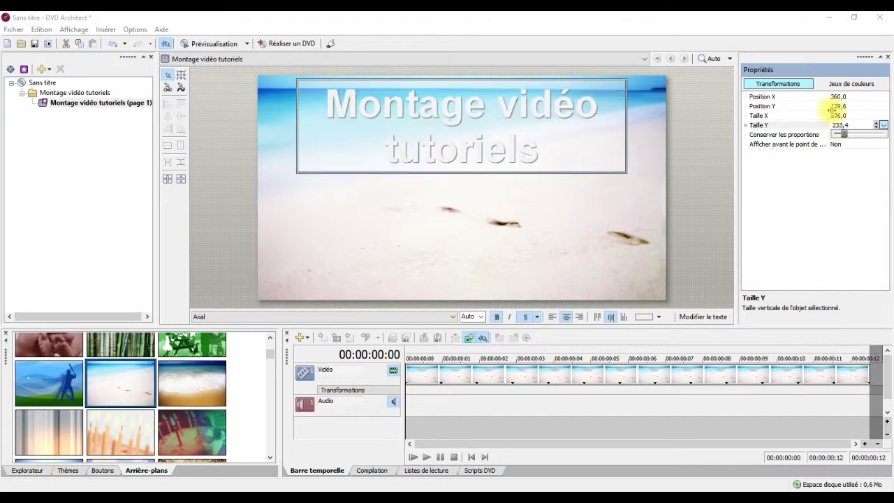
left_click(841, 105)
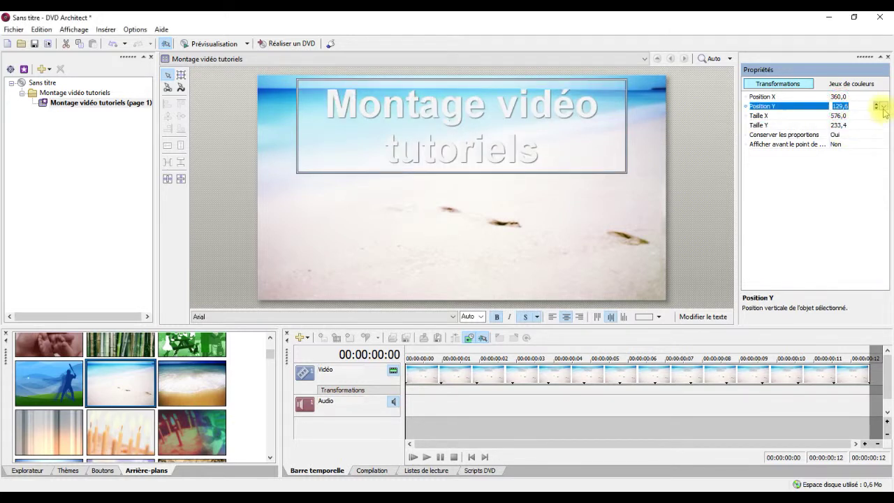
left_click(883, 106)
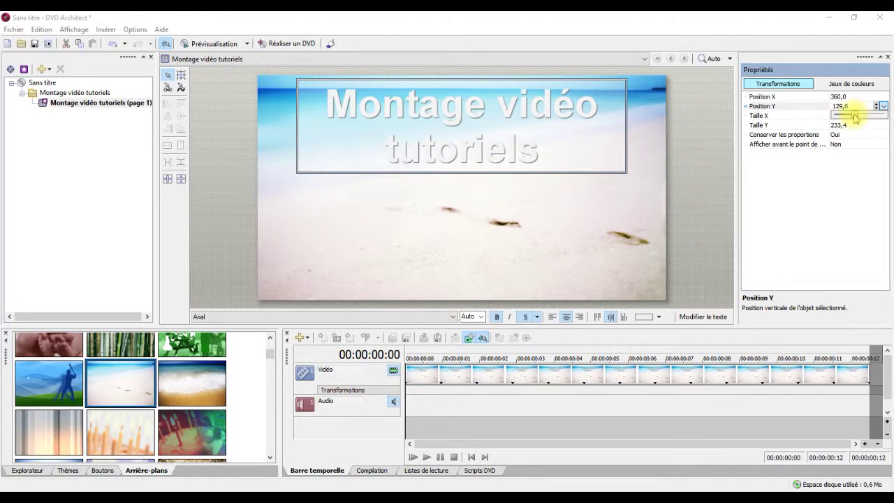
left_click_drag(856, 118, 857, 117)
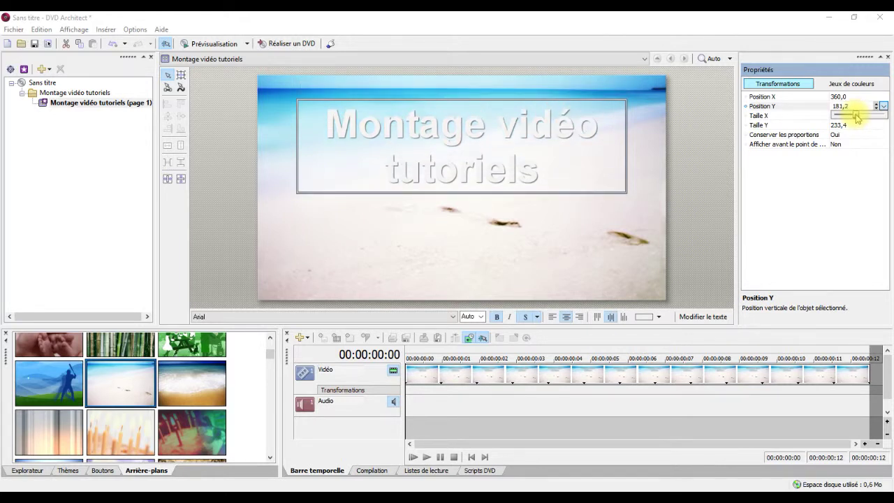
left_click_drag(857, 117, 857, 117)
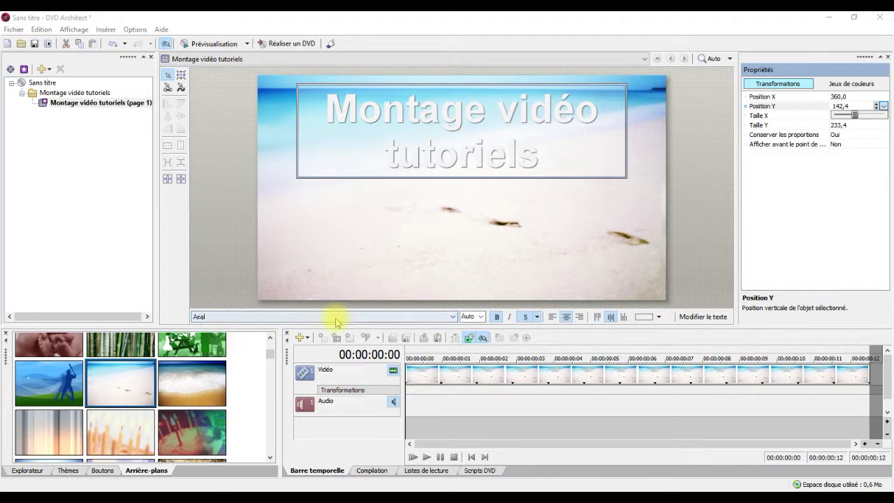
- Set the menu title's font to Bahnschrift and capitalise its second line as "Tutoriels"
left_click(453, 316)
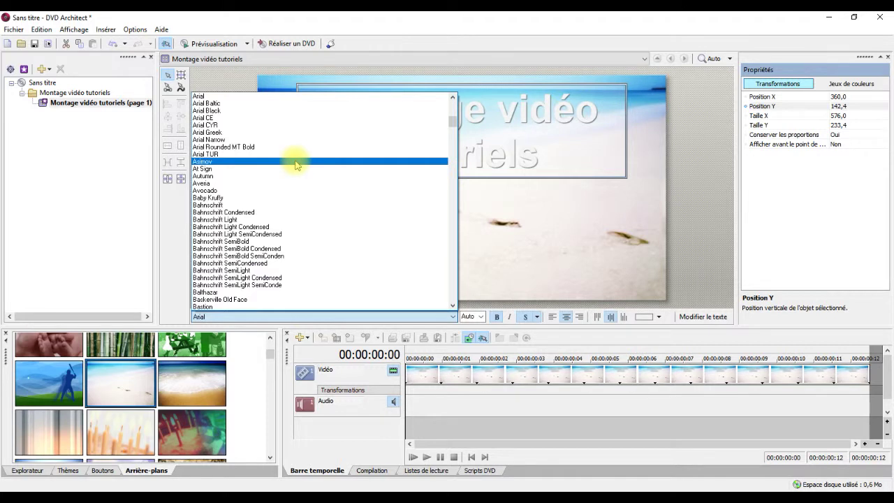
left_click(253, 205)
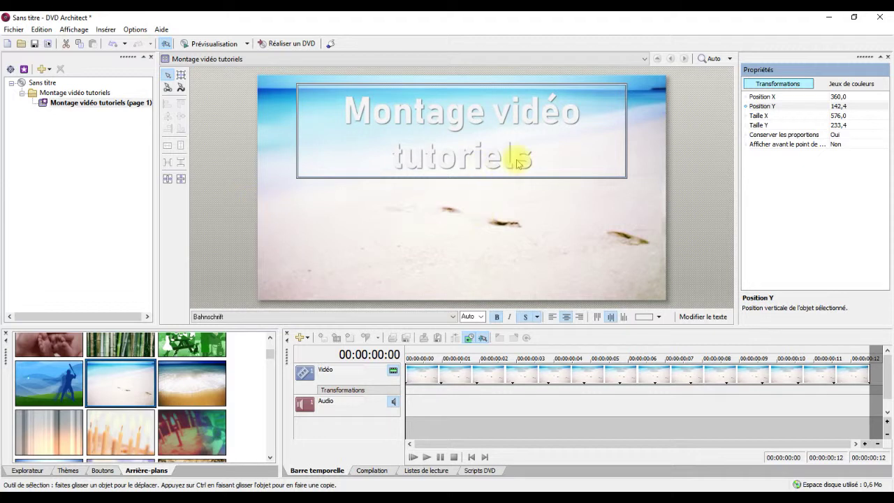
left_click(710, 318)
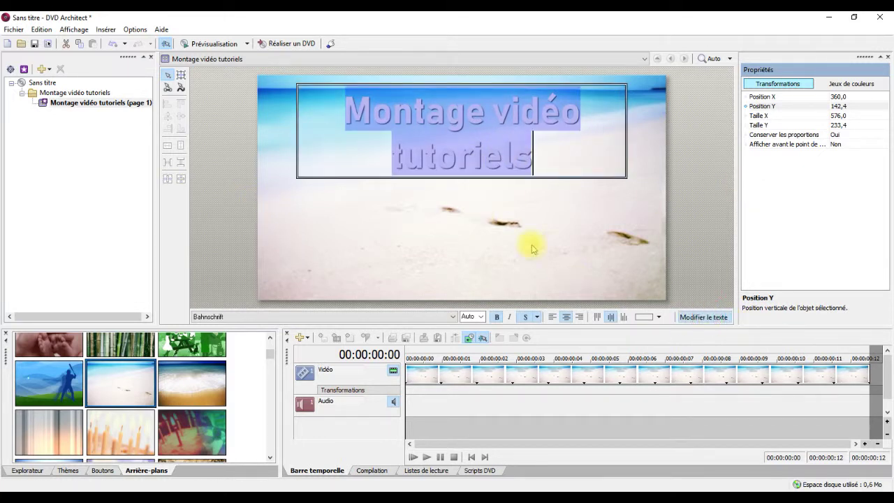
left_click(406, 163)
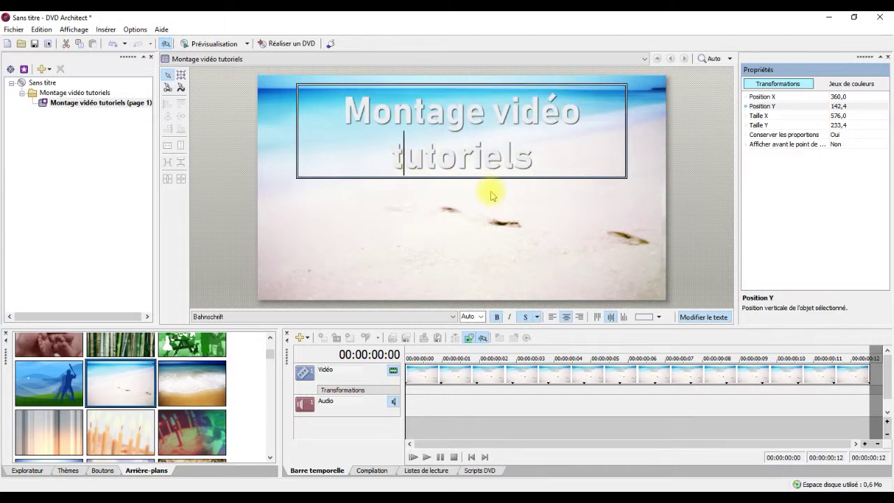
key("BackSpace")
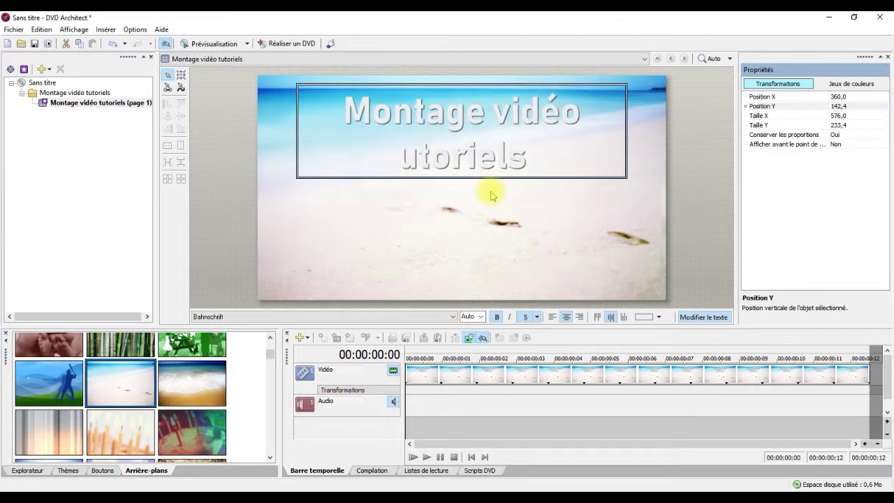
type("T")
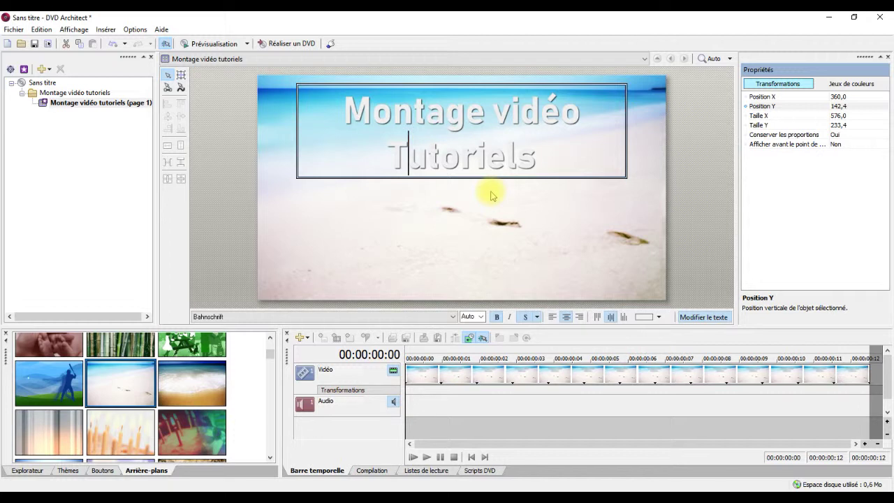
left_click(492, 225)
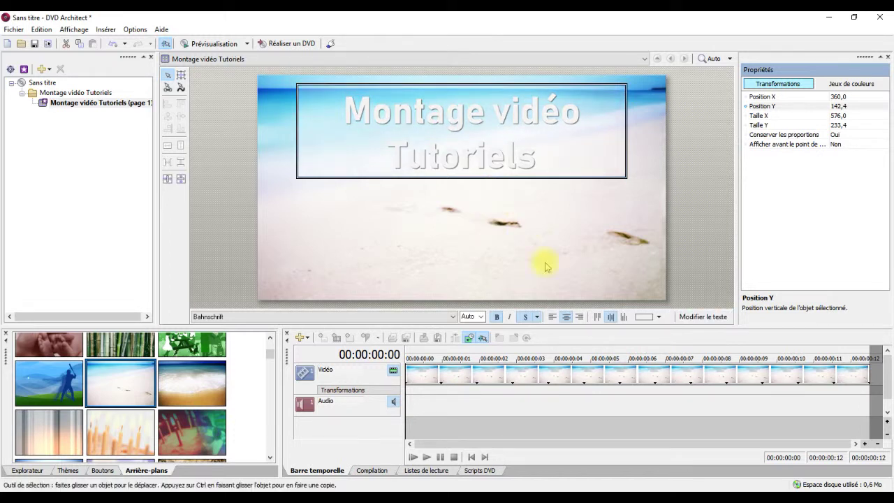
- Change the menu title's text colour to a bright blue
left_click(658, 317)
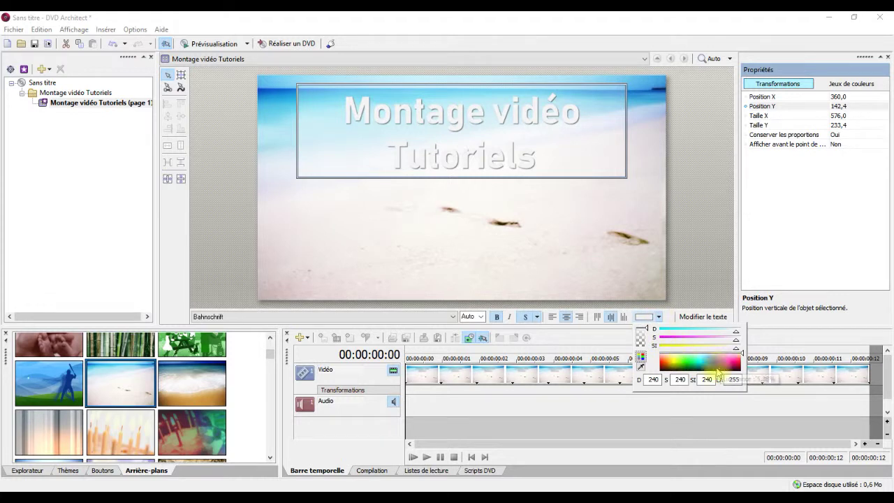
left_click(716, 366)
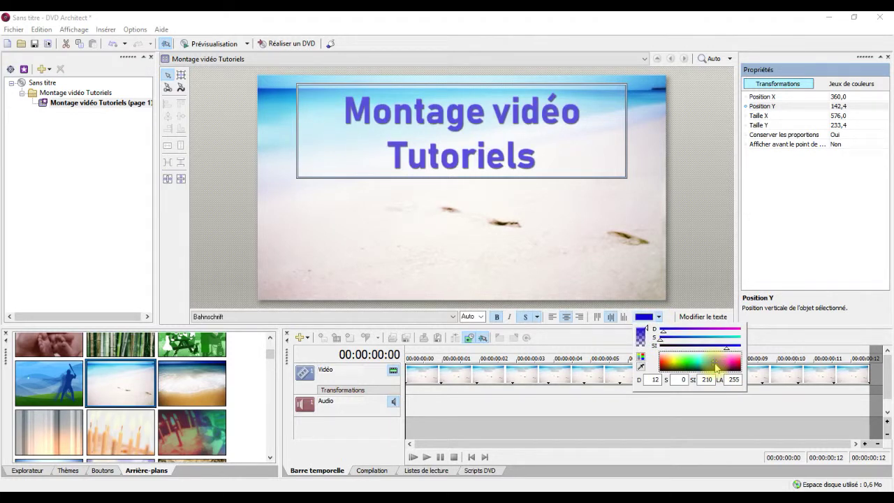
left_click(714, 362)
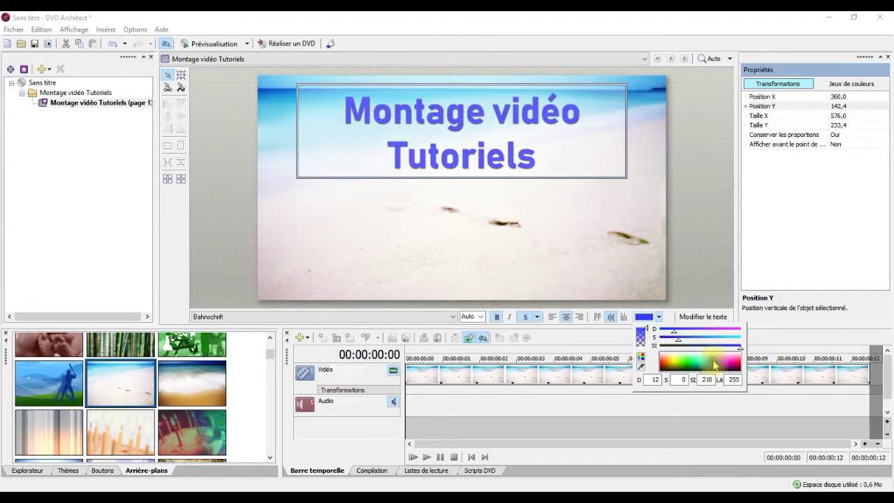
left_click(583, 234)
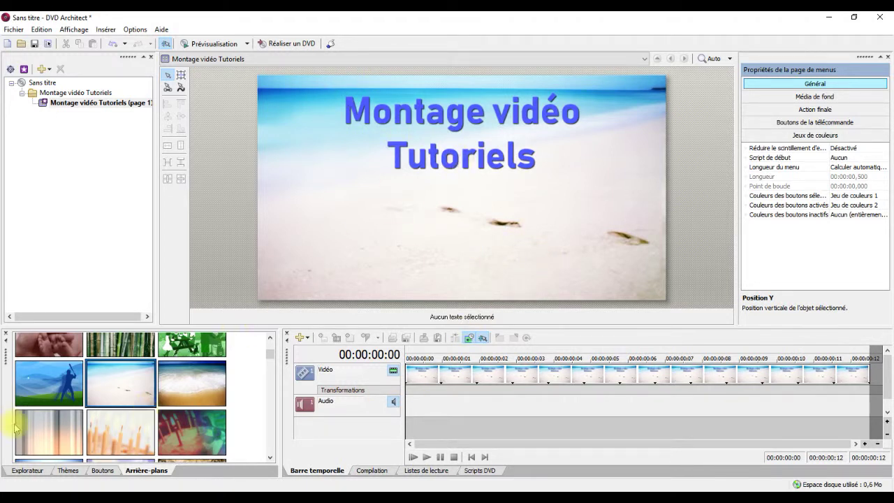
- Find the séance 0 tutorial video in the Version - 15 folder and add it as a button at the menu's lower left
left_click(40, 474)
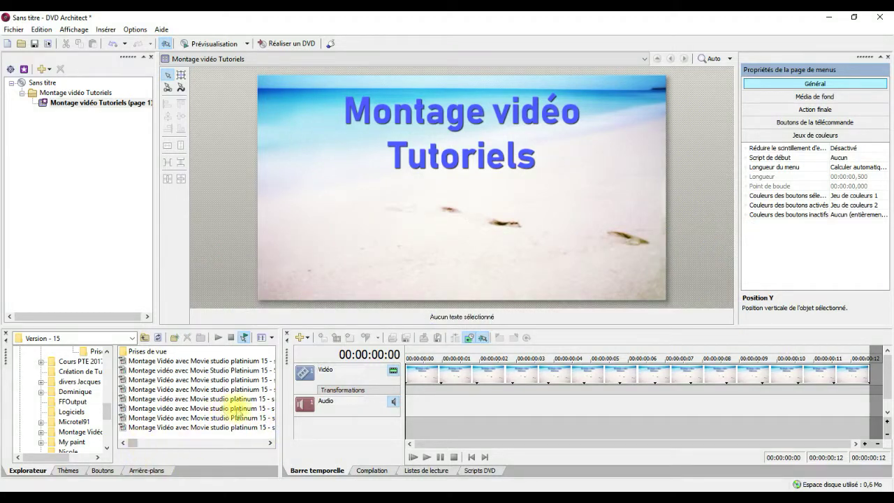
left_click(271, 445)
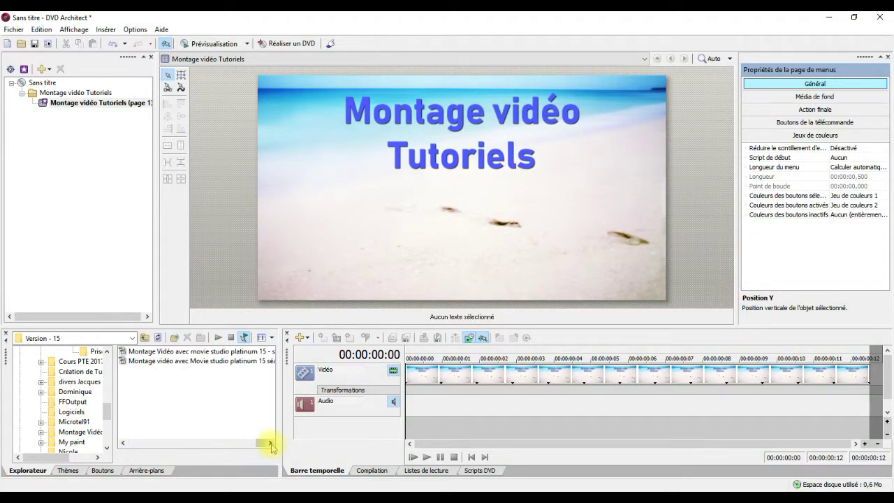
left_click(124, 444)
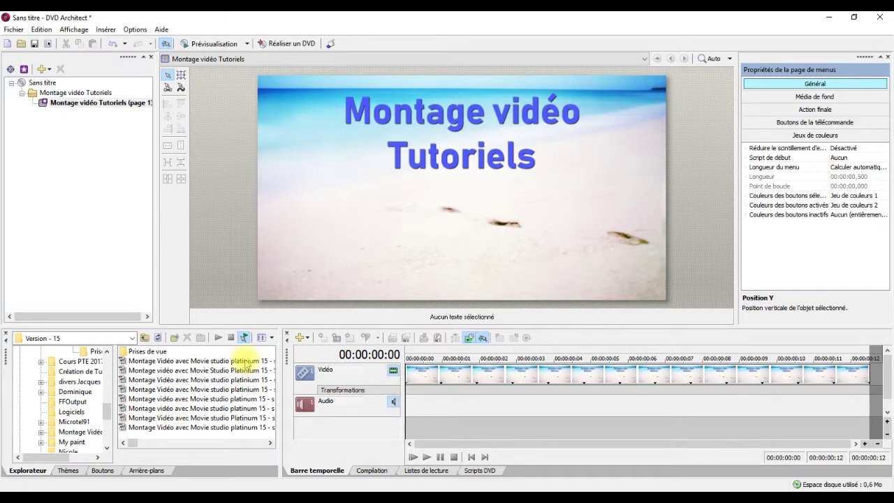
left_click(246, 361)
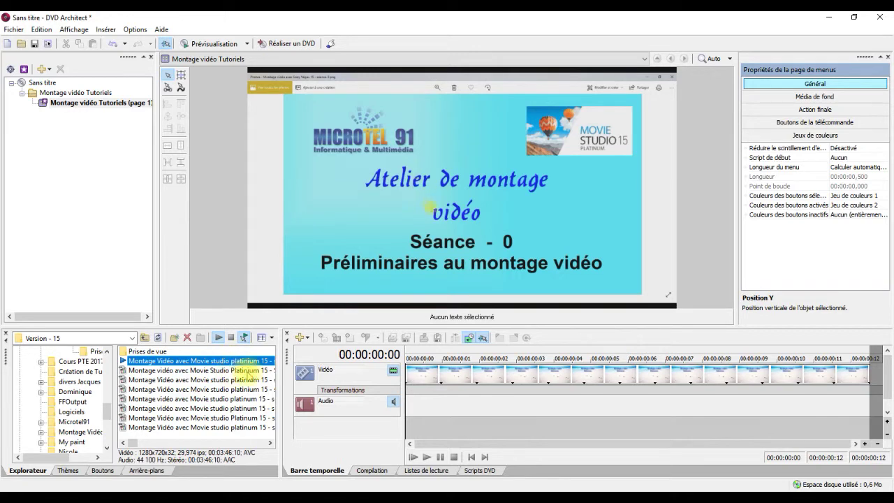
left_click(326, 300)
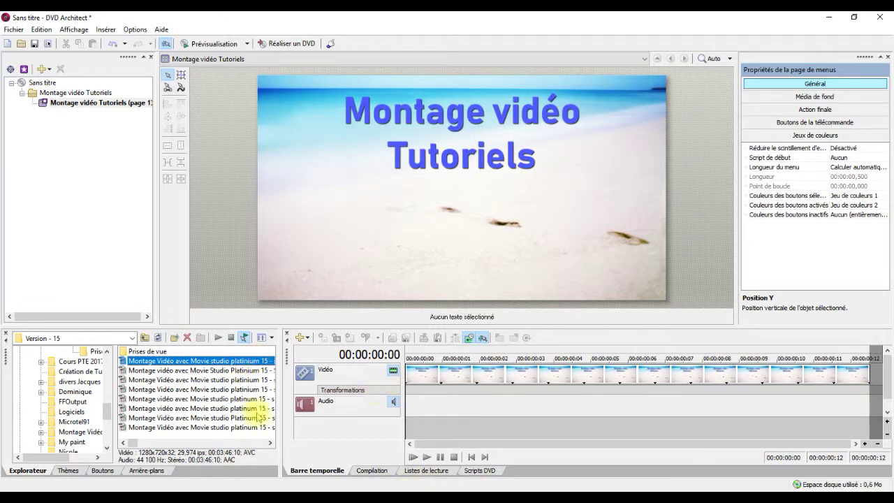
left_click_drag(207, 366, 317, 244)
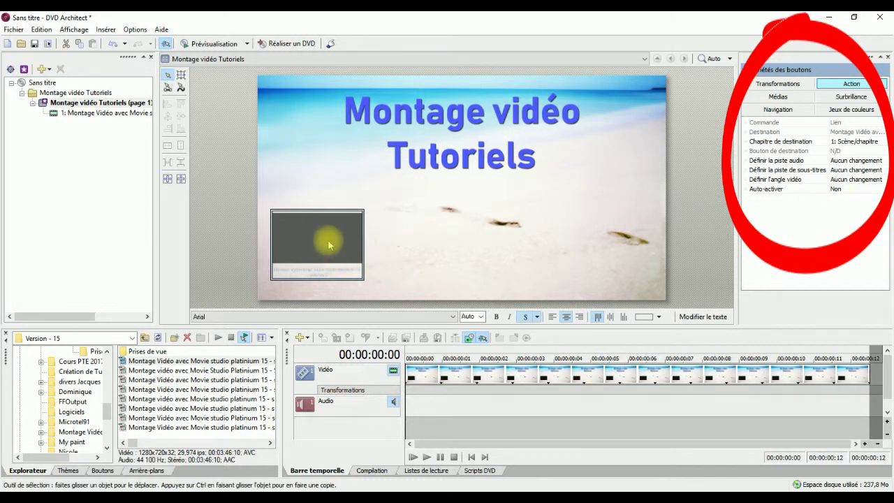
- Set the new video button's Auto-activer to Oui and its thumbnail style to Animé
left_click(839, 190)
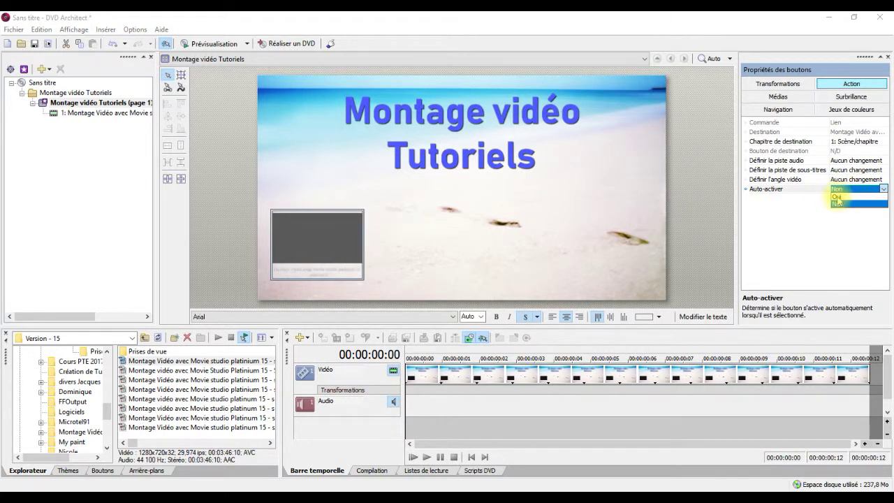
left_click(837, 197)
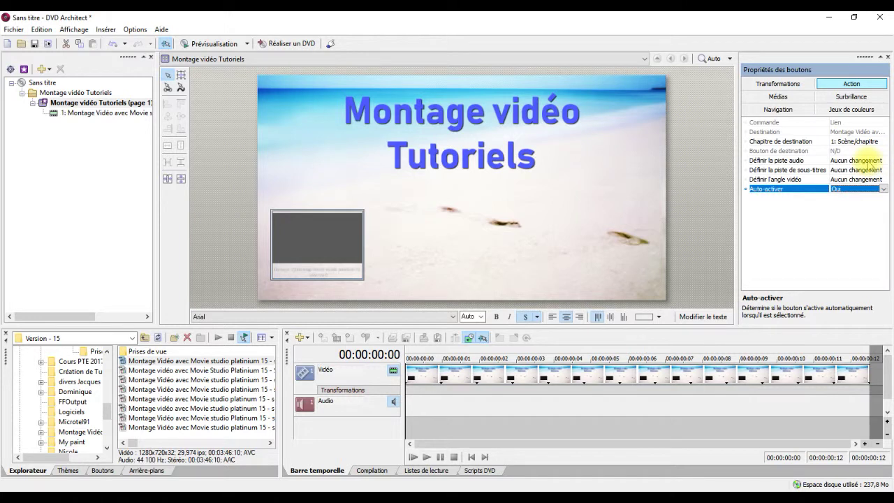
left_click(794, 99)
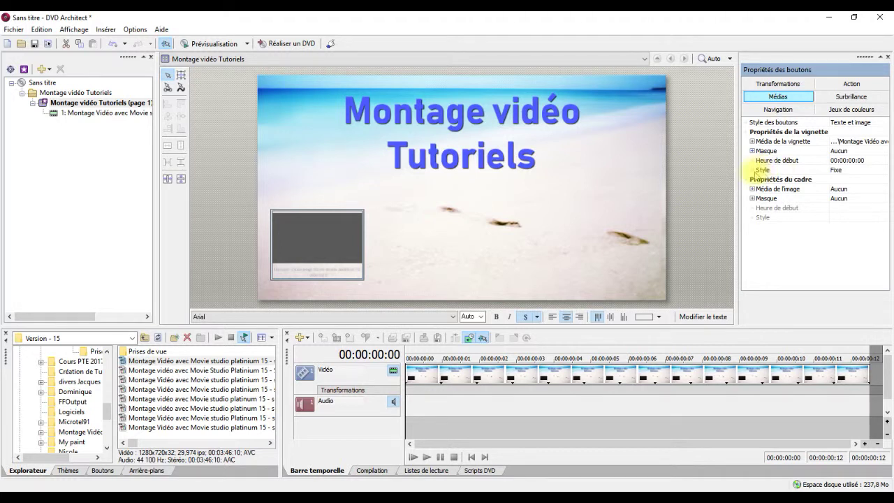
left_click(847, 174)
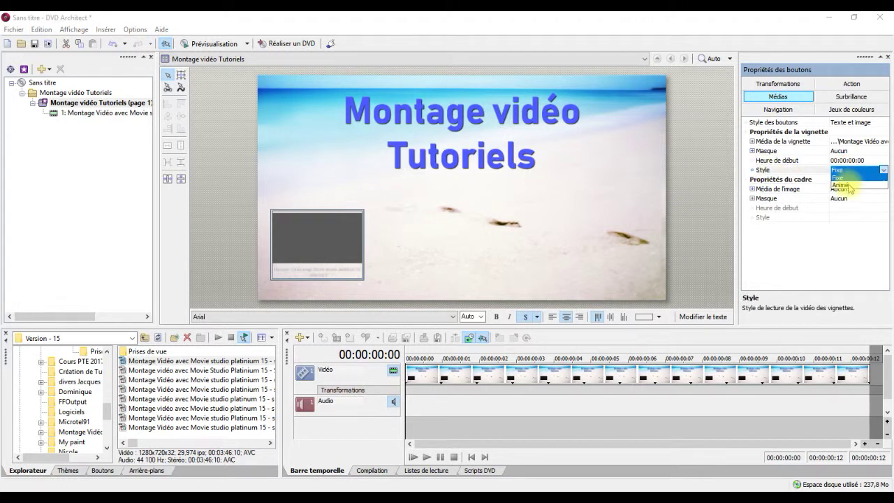
left_click(845, 190)
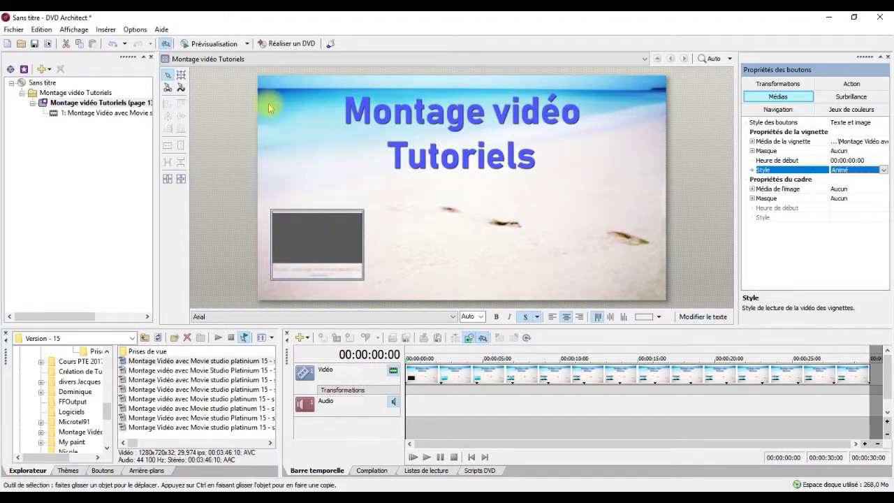
- Preview the menu with its animated thumbnail, then return to editing
left_click(219, 45)
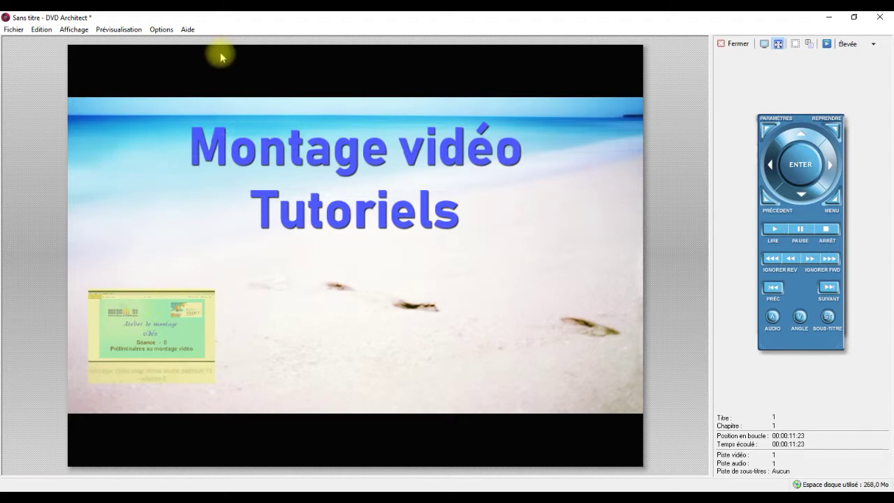
left_click(737, 43)
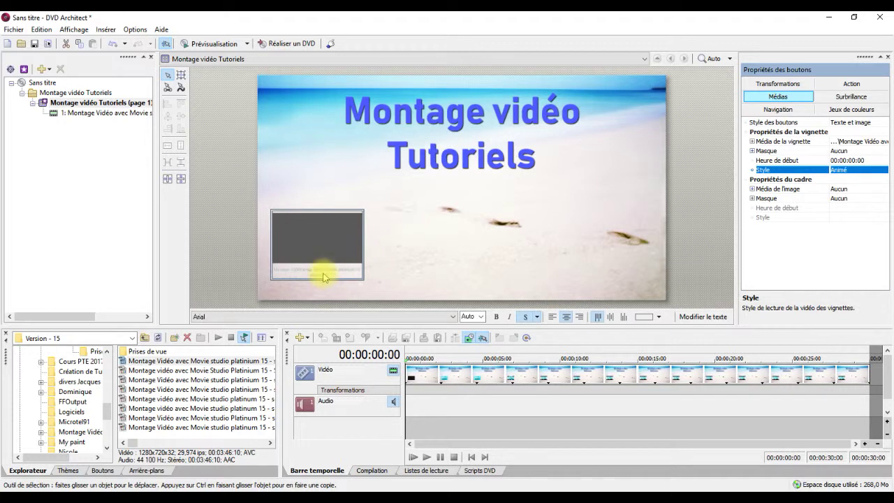
- Replace the first video button's caption with "Séance 0"
left_click(323, 271)
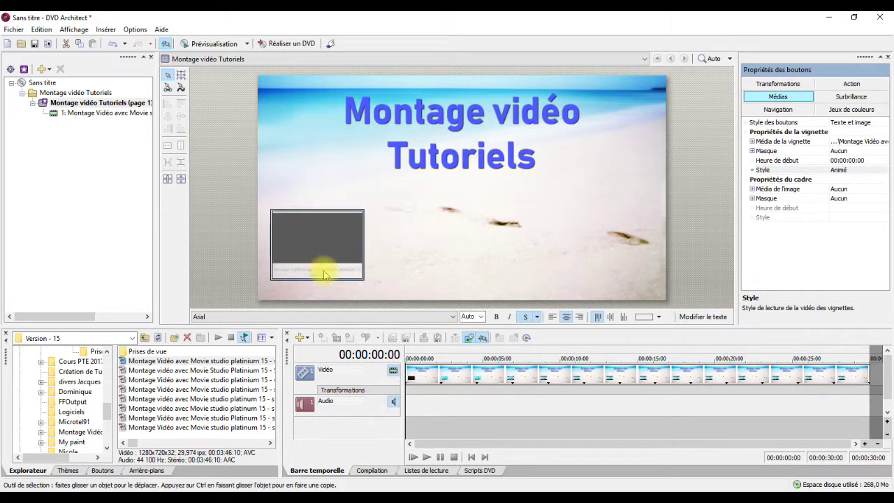
left_click(718, 316)
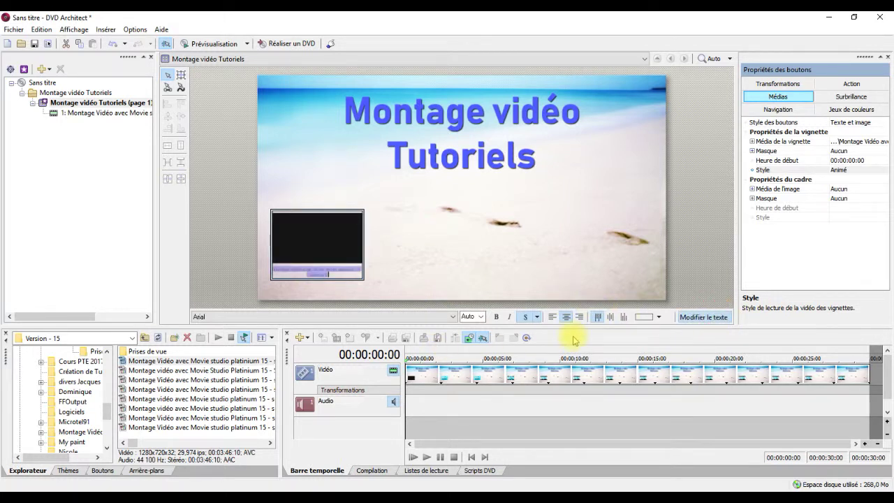
key("Delete")
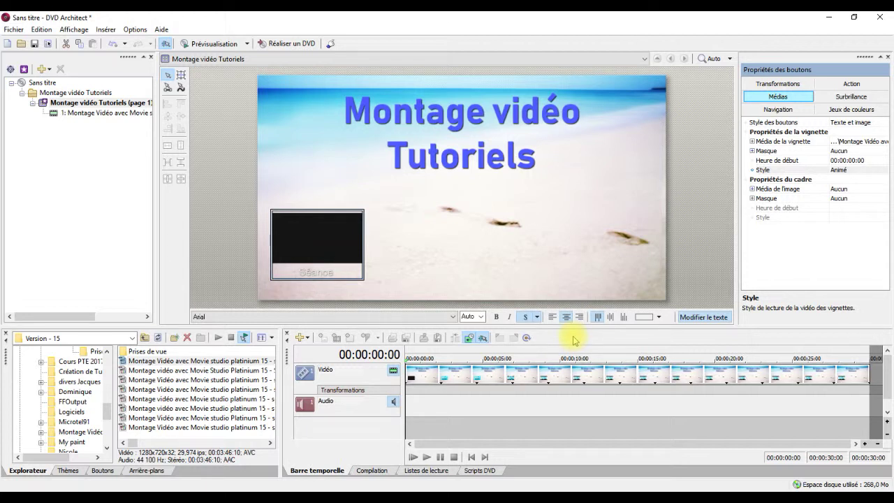
type("Séance 1")
- Colour the "Séance 0" caption blue-violet (46, 0, 210) and set its font to Bahnschrift Condensed
left_click(661, 316)
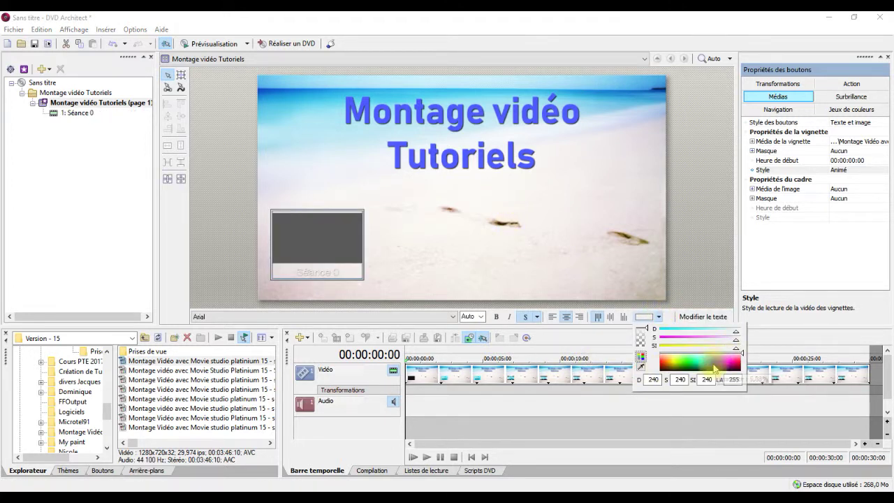
left_click(715, 369)
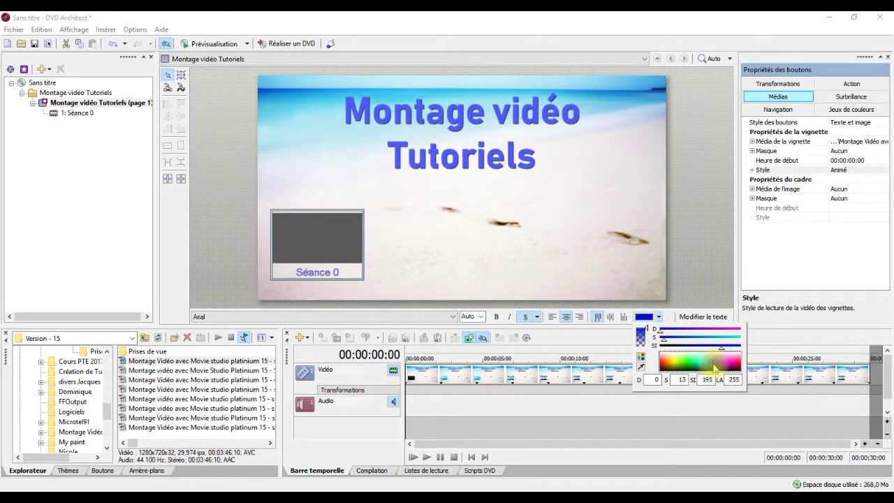
left_click(718, 367)
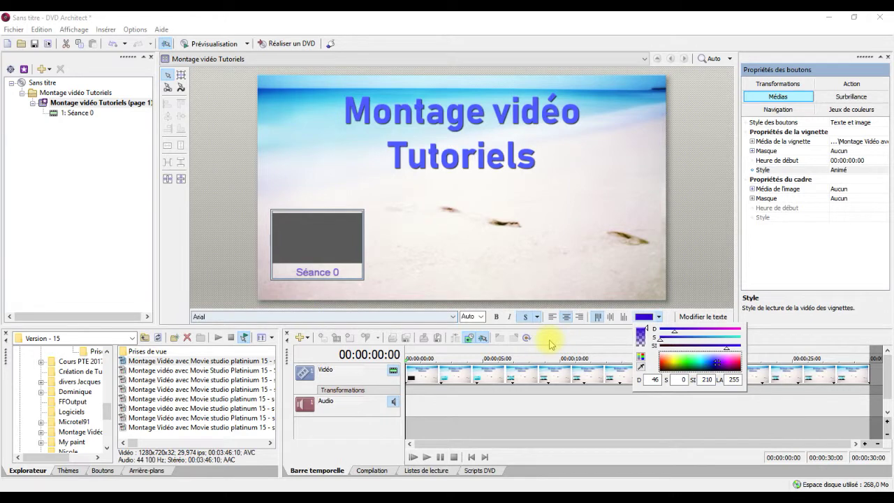
left_click(404, 317)
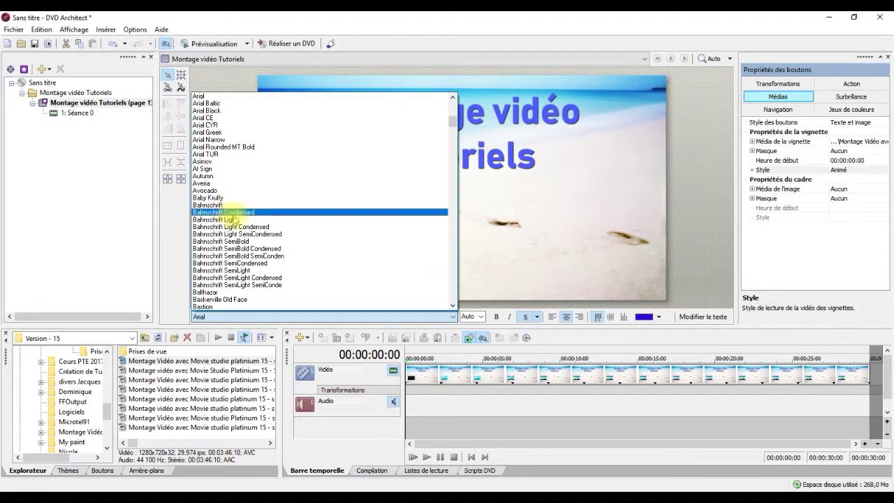
left_click(235, 212)
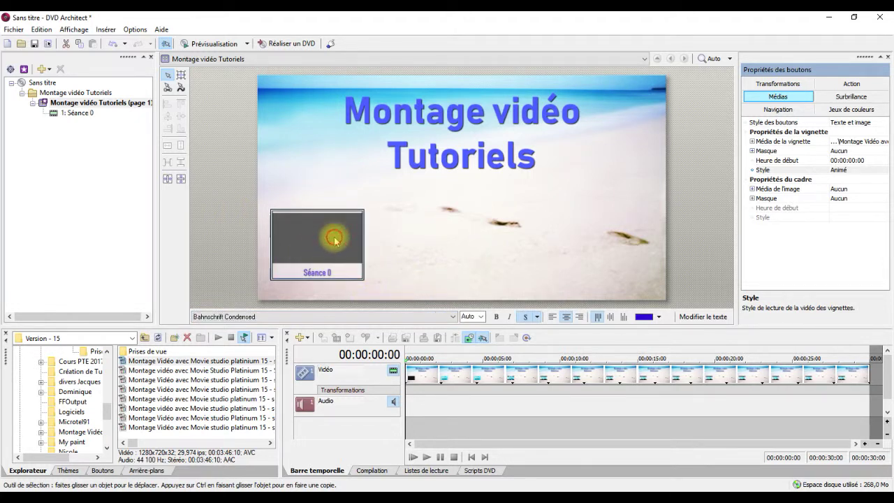
left_click(465, 240)
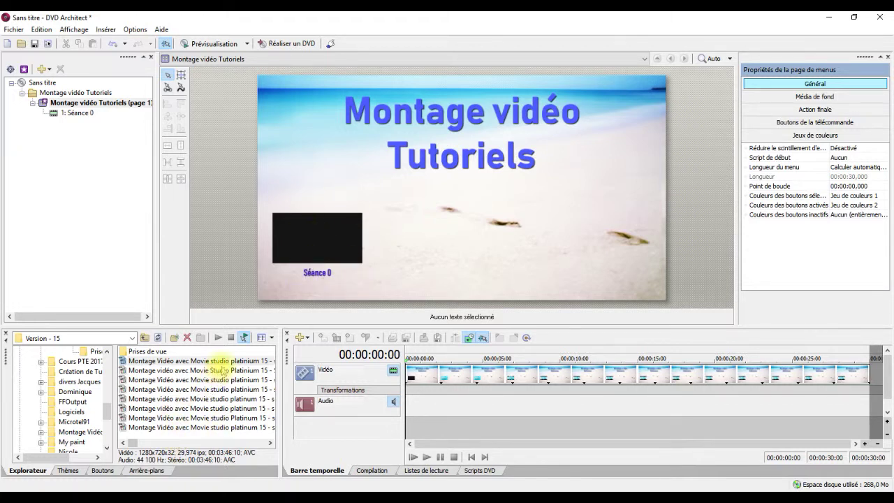
- Add the séance 1, séance 2 and séance 3 videos as buttons in a row beside the "Séance 0" button
left_click_drag(220, 370, 426, 244)
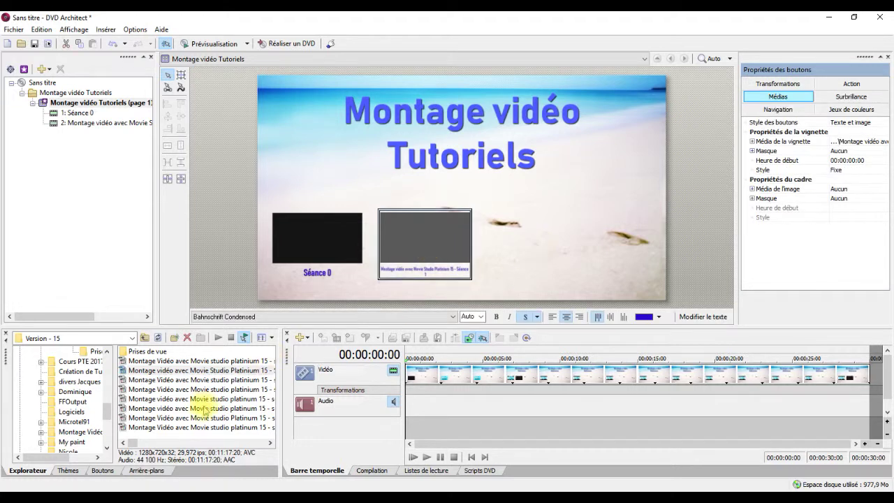
left_click(245, 380)
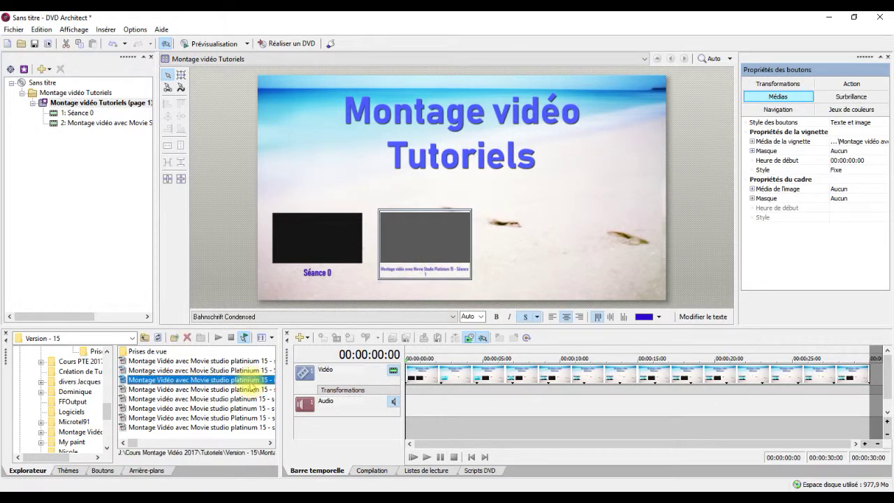
left_click_drag(250, 381, 539, 252)
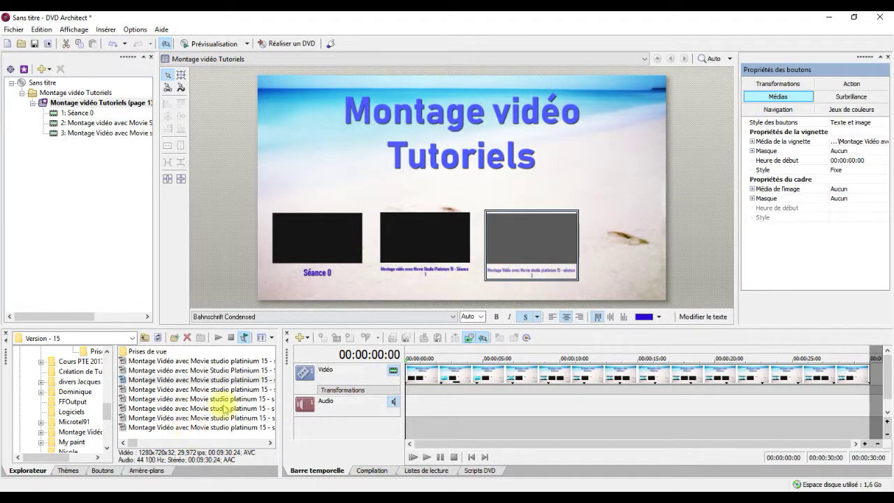
left_click_drag(250, 389, 621, 249)
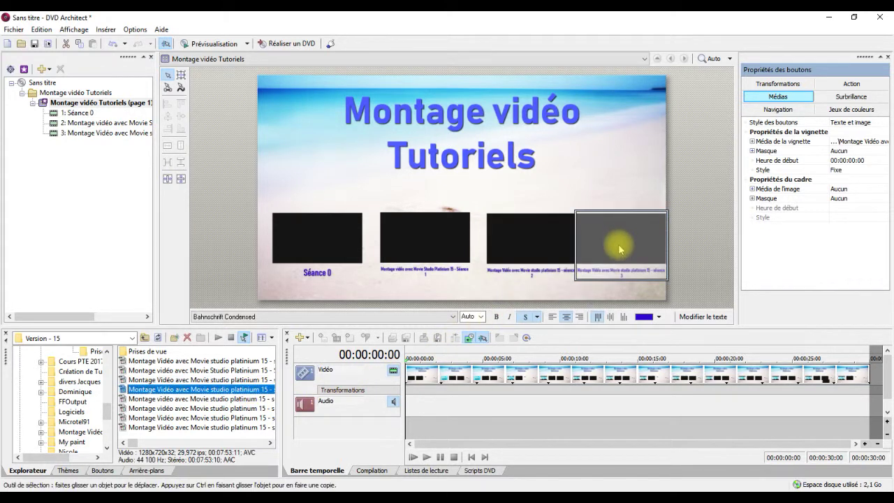
- Shift the four video buttons slightly left so they form an evenly spaced row with gaps between them
left_click(331, 247)
left_click_drag(331, 247, 324, 248)
left_click_drag(428, 250, 413, 256)
left_click_drag(533, 251, 513, 248)
left_click_drag(629, 239, 616, 239)
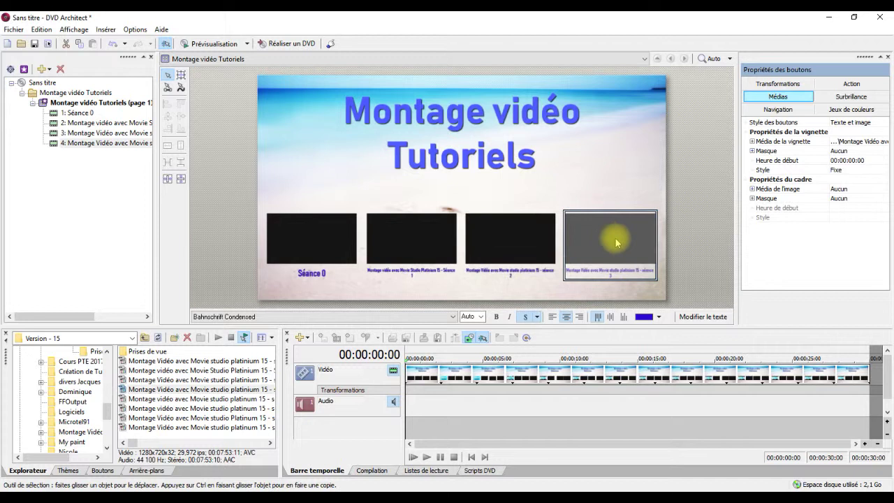
- Replace the second video button's caption with "Séance 1"
left_click(417, 272)
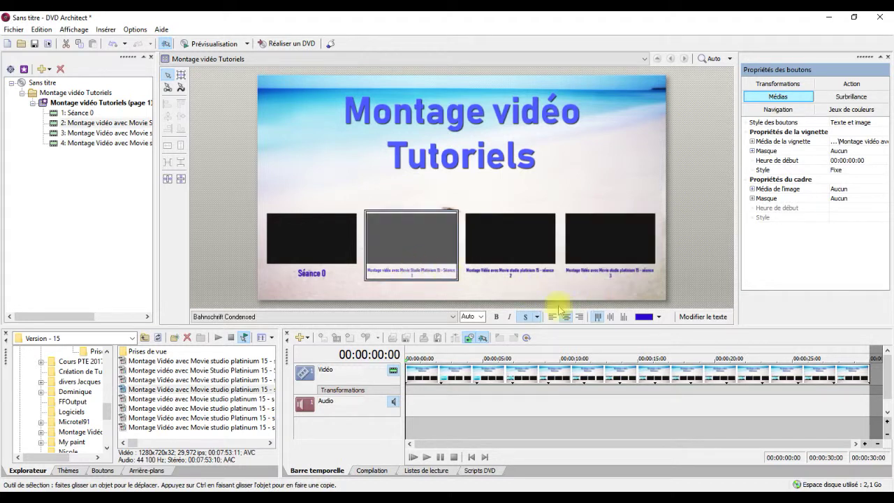
left_click(703, 317)
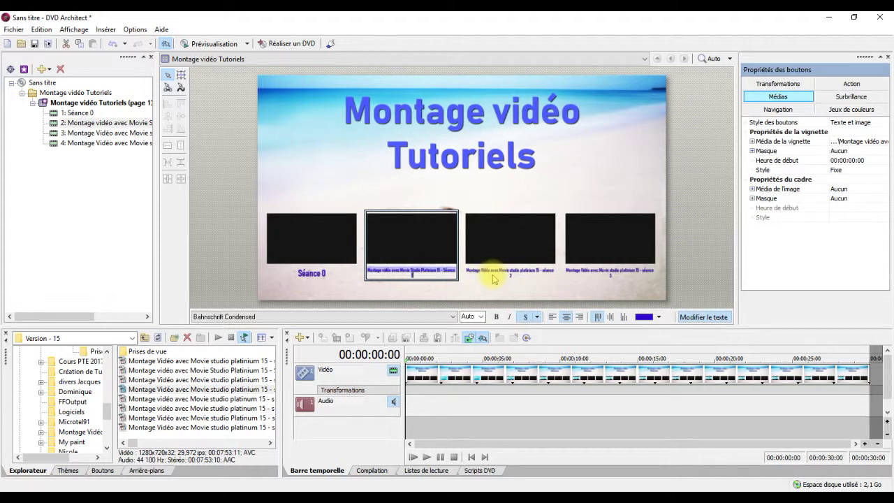
type("Séance 1")
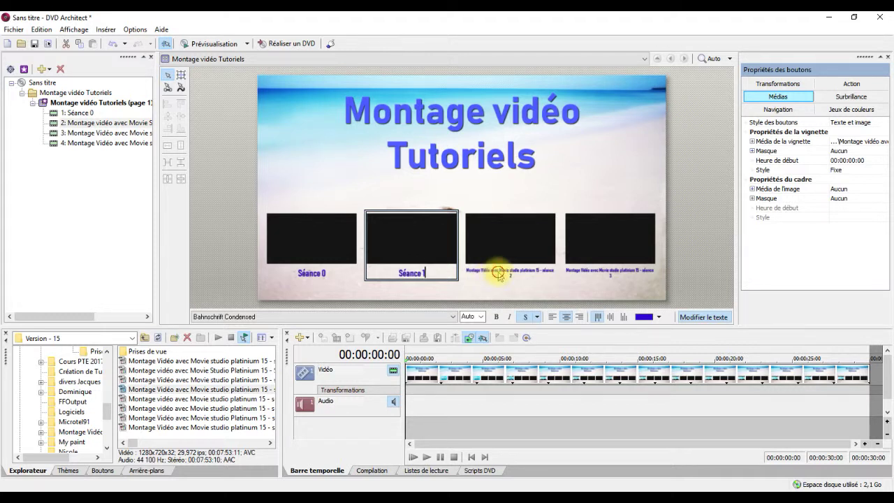
left_click(499, 276)
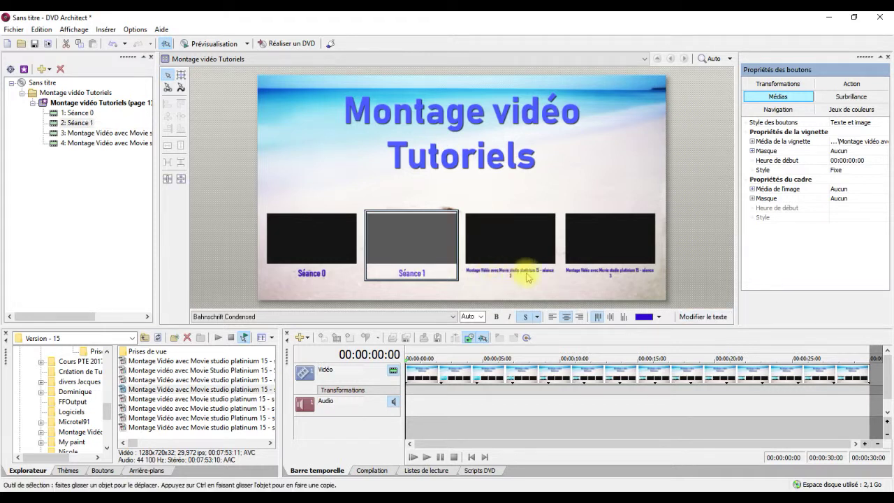
- Replace the third video button's caption with "Séance 2"
left_click(519, 259)
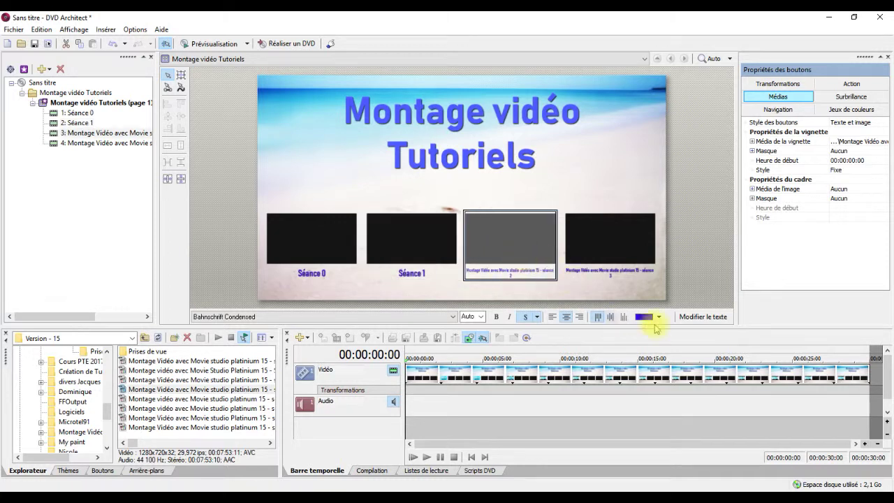
left_click(691, 318)
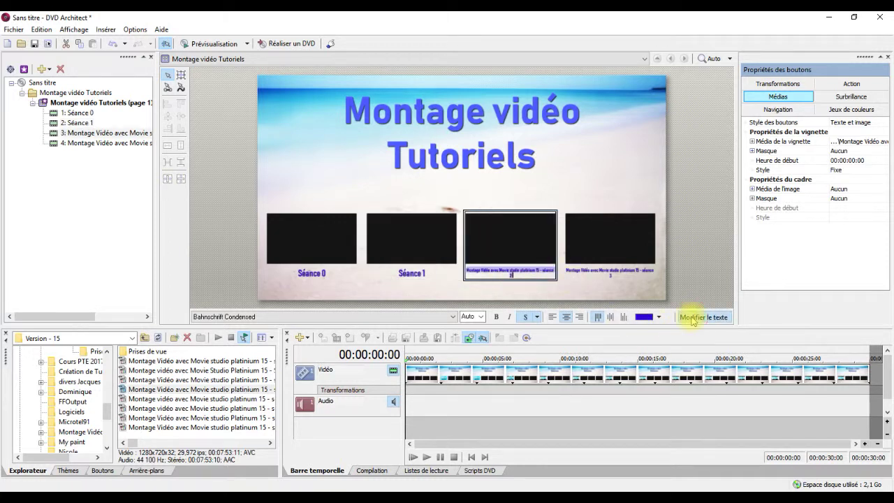
type("Séan")
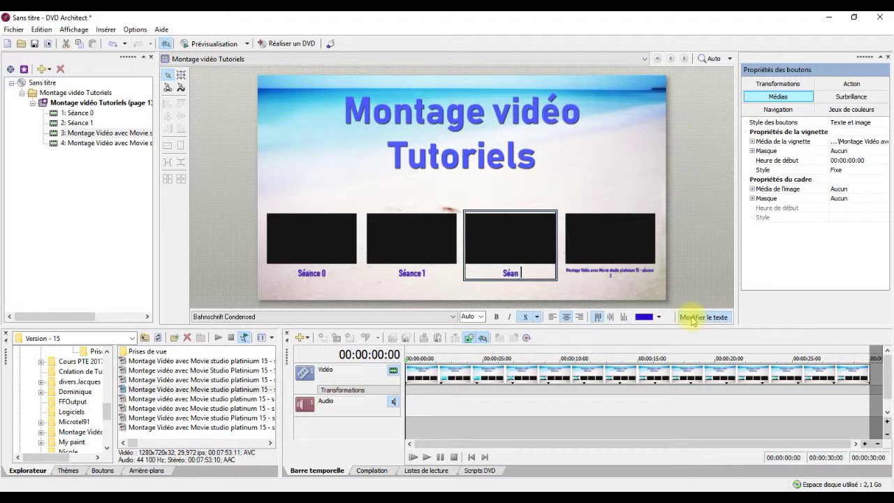
type("ce 2")
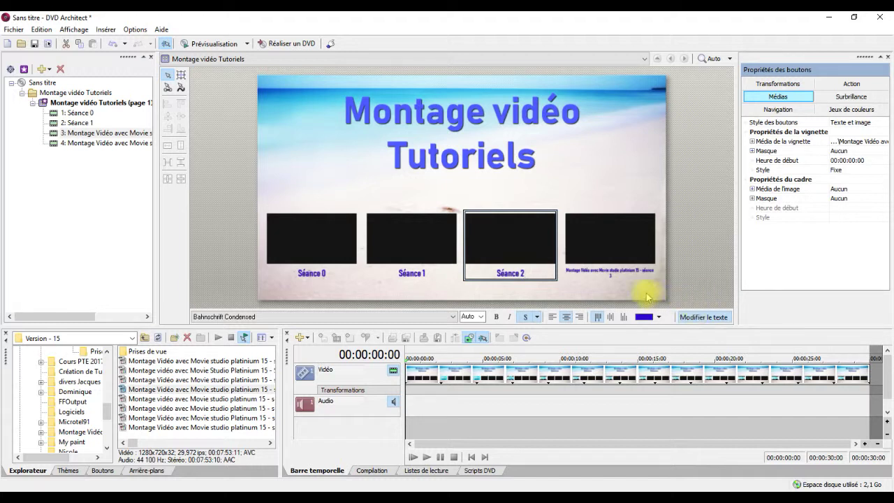
left_click(625, 275)
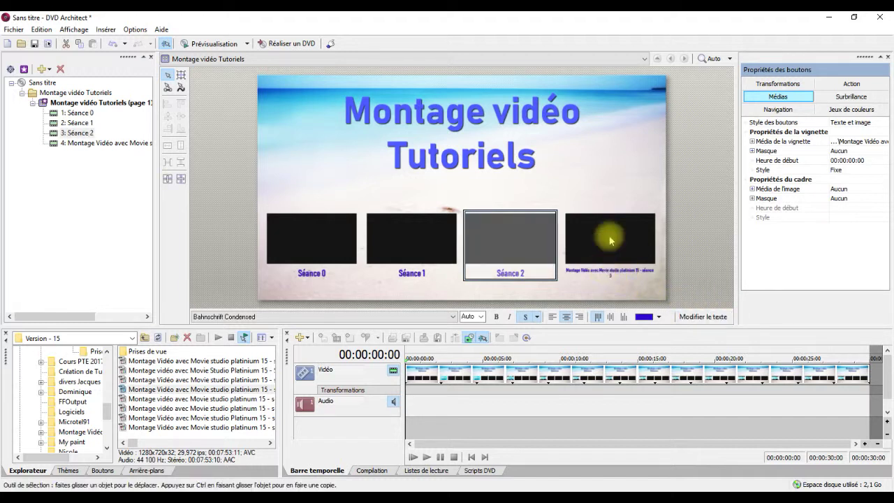
- Replace the fourth video button's caption with "Séance 3"
left_click(611, 241)
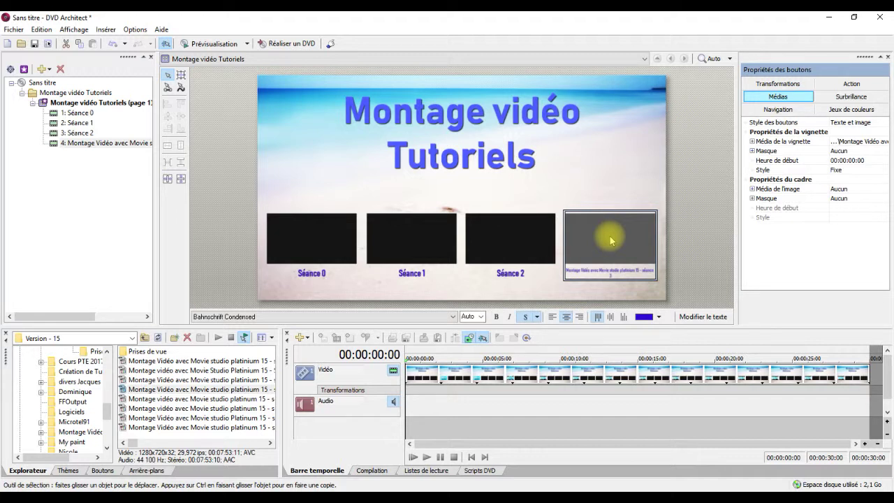
left_click(696, 318)
type("Séance")
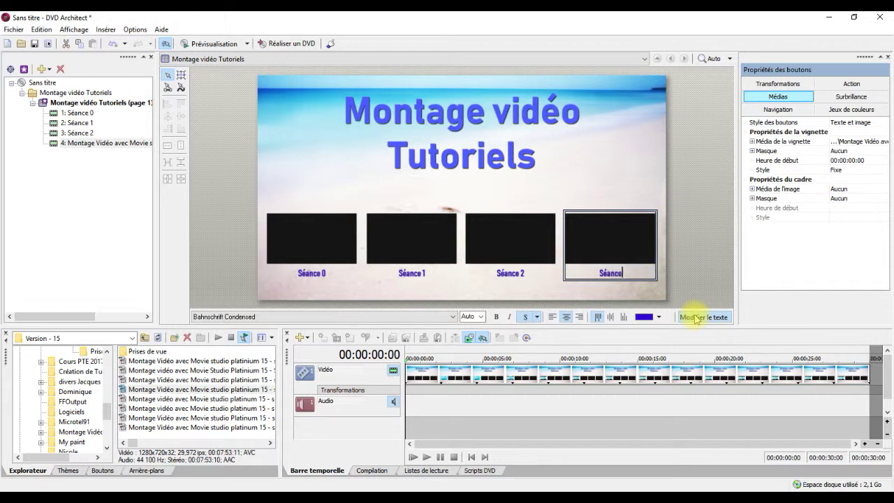
left_click(737, 444)
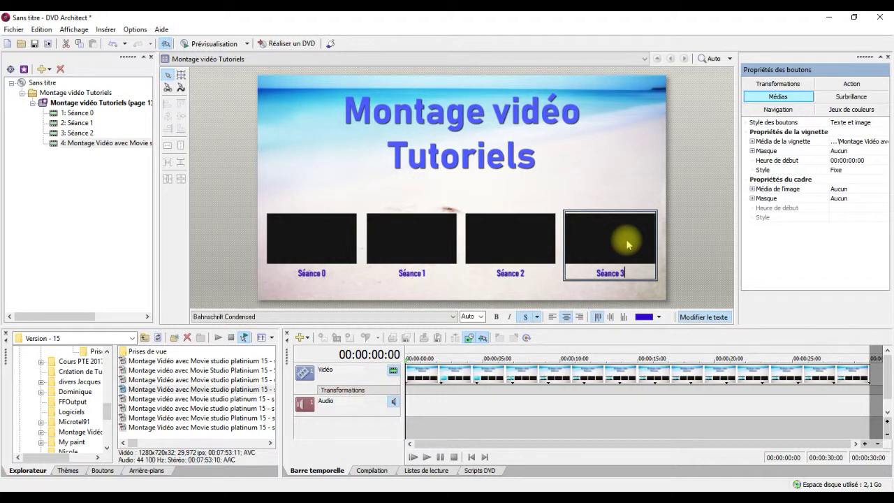
left_click(333, 240)
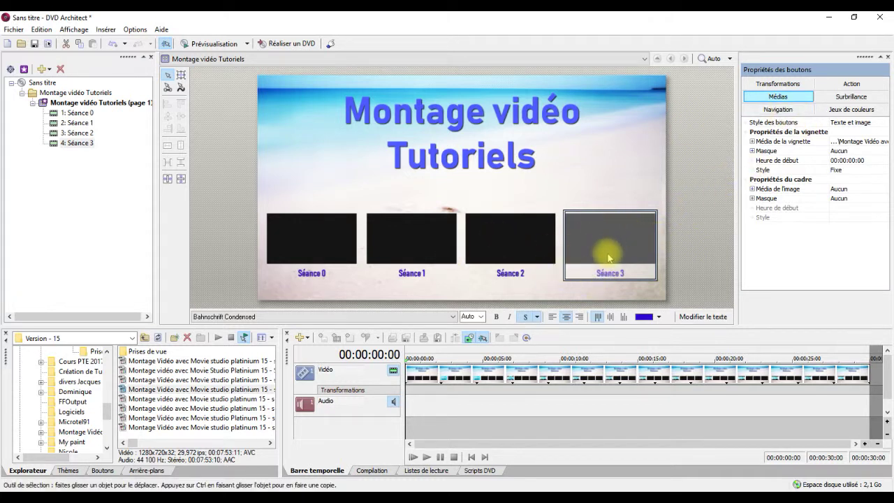
- Try different vertical sizes for the "Séance 3" button and set its Taille Y to 172
left_click(804, 86)
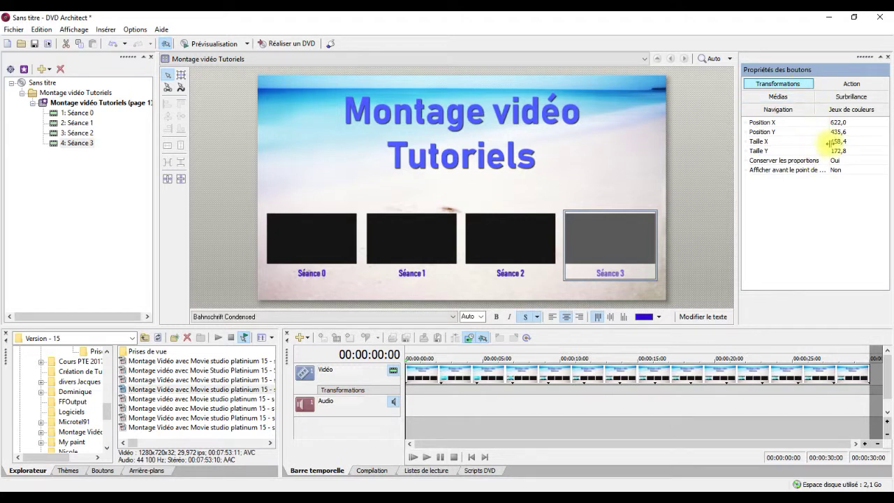
left_click(853, 150)
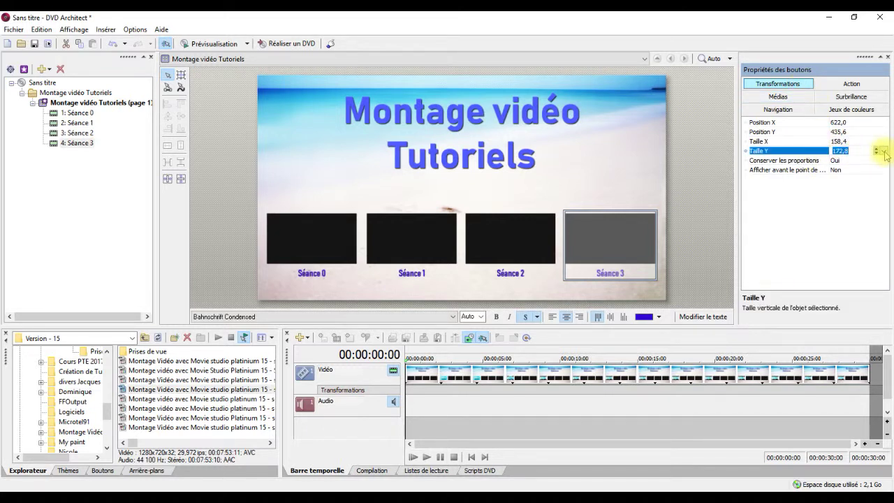
left_click(884, 152)
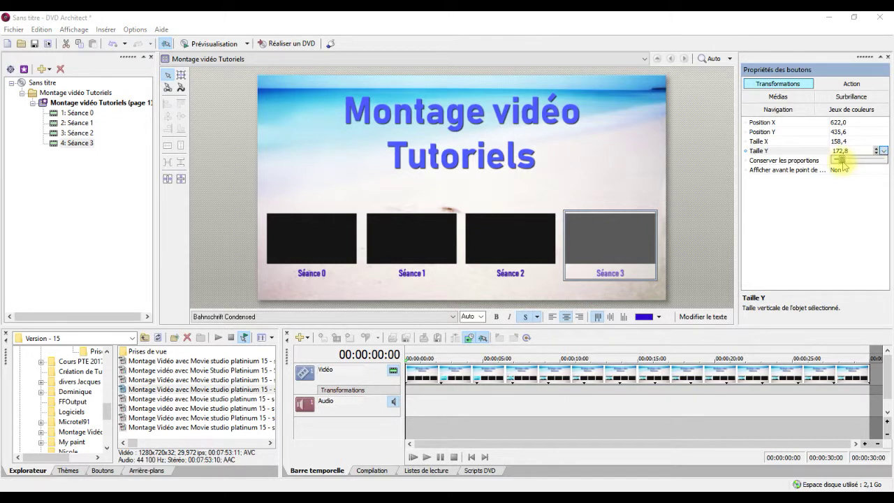
left_click_drag(842, 161, 840, 162)
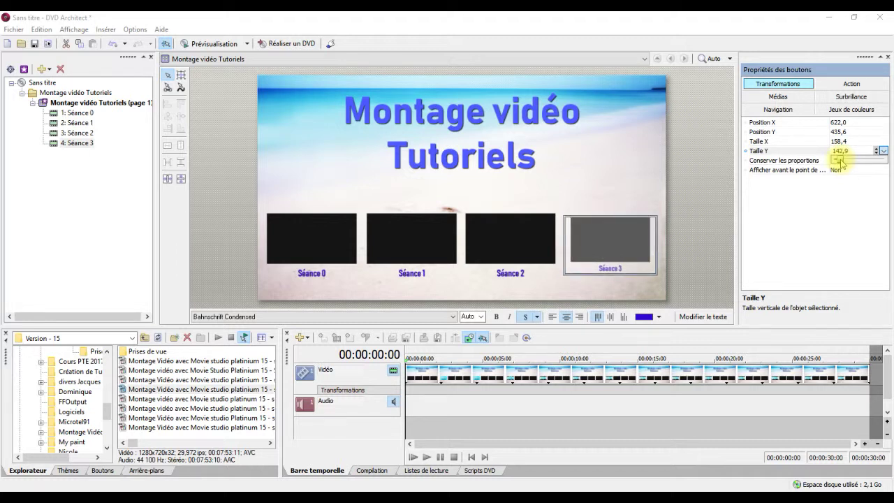
left_click_drag(841, 162, 842, 162)
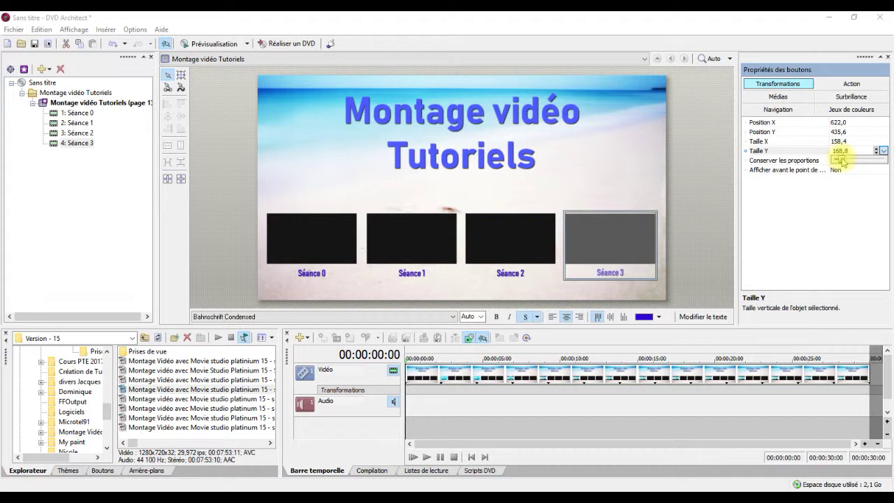
double_click(866, 152)
type("172")
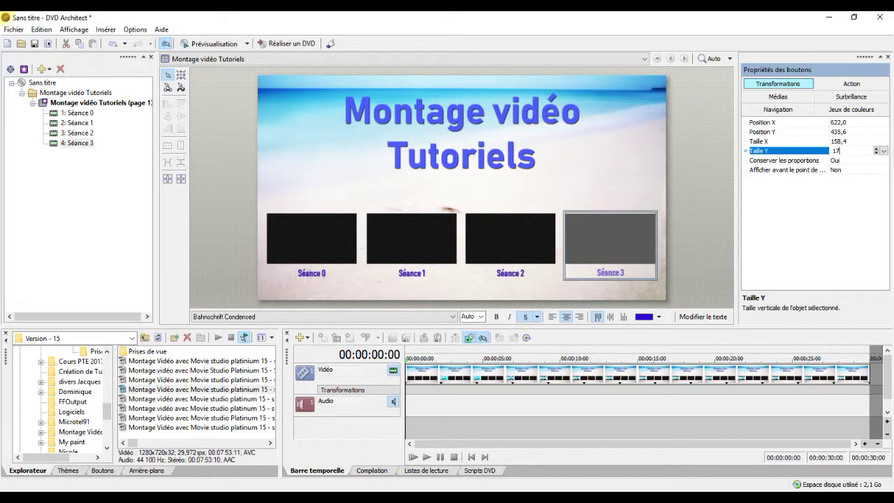
left_click(770, 206)
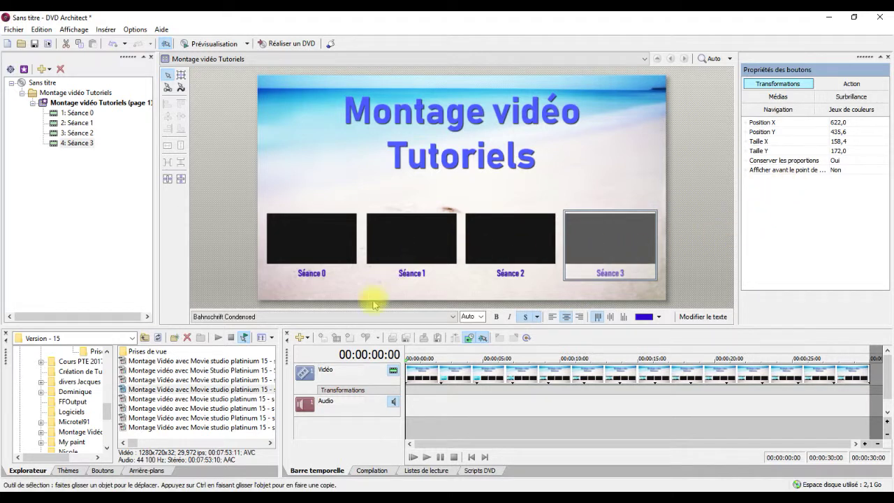
- Reduce the vertical size of all four séance buttons together to 142,9
left_click(318, 238, "shift")
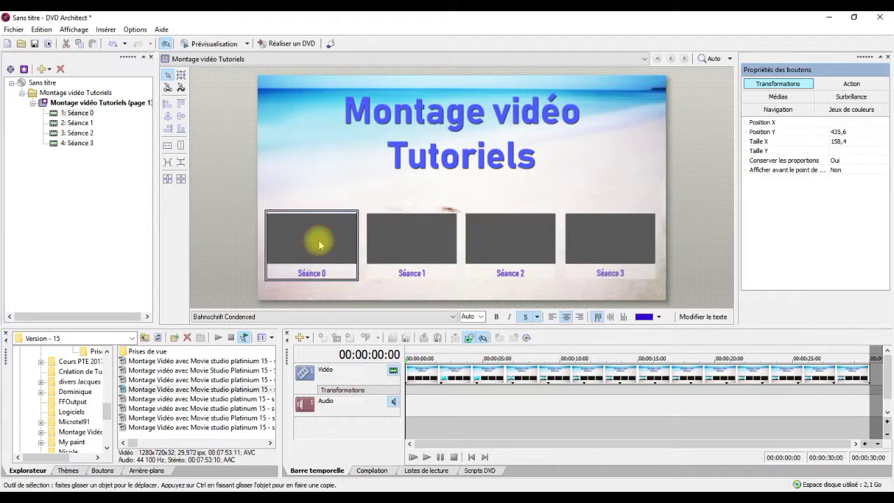
left_click(858, 150)
left_click(883, 151)
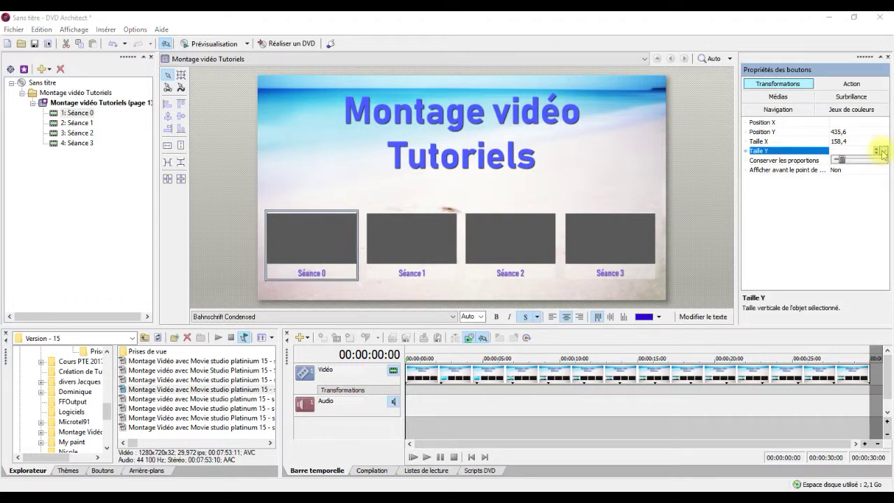
left_click(842, 161)
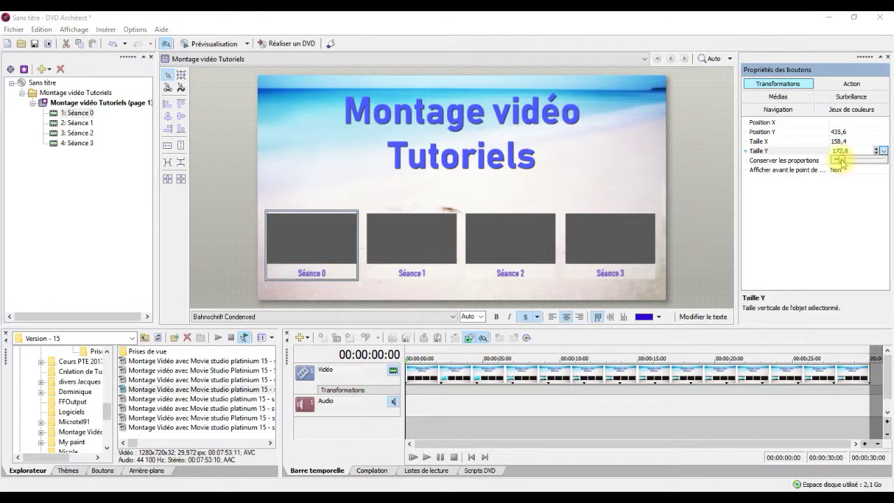
left_click_drag(843, 162, 839, 163)
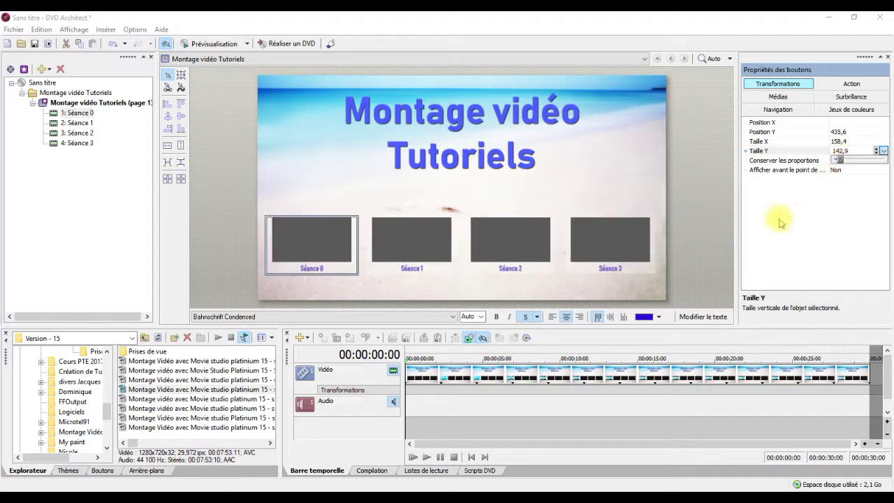
left_click(854, 141)
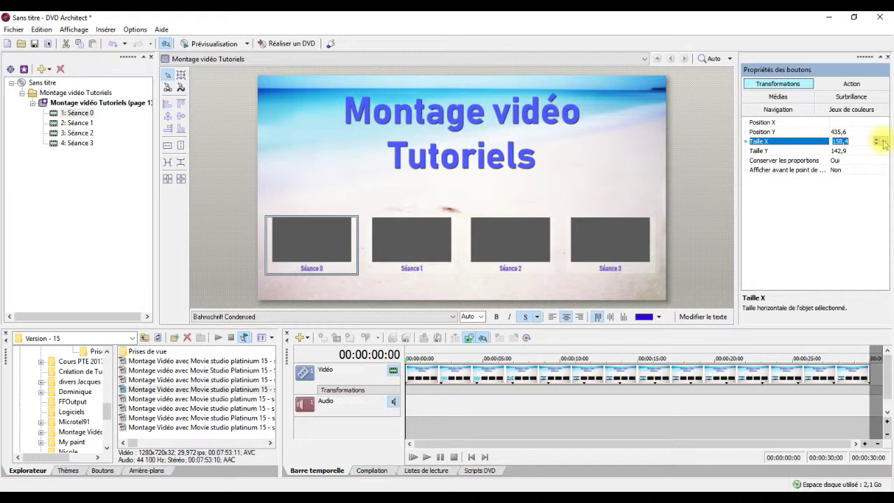
left_click(628, 292)
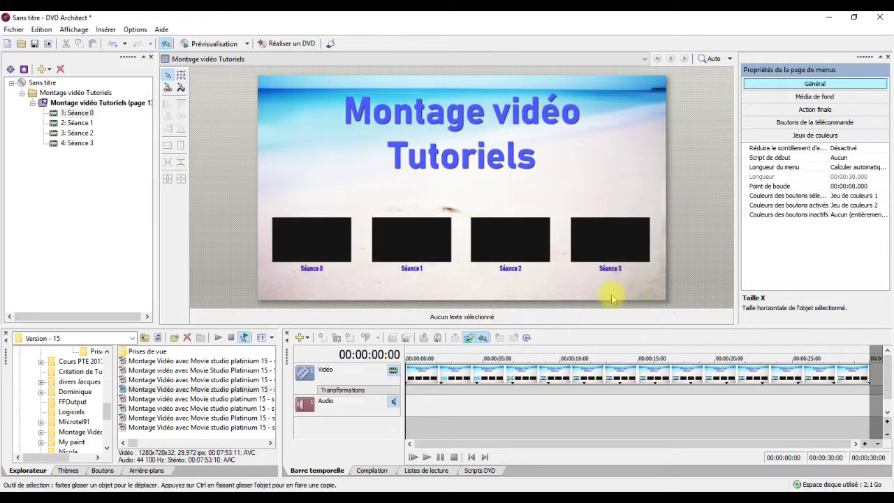
- Set the thumbnail style to Animé for the "Séance 1", "Séance 2" and "Séance 3" buttons
left_click(418, 255)
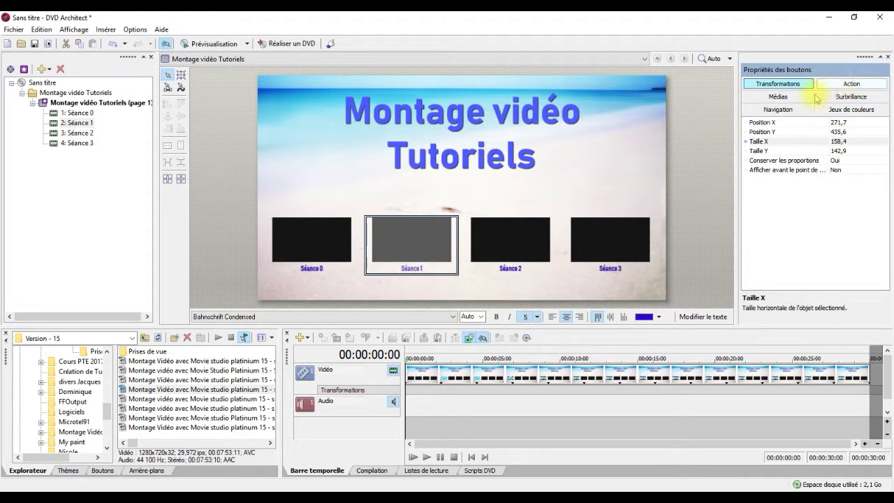
left_click(786, 96)
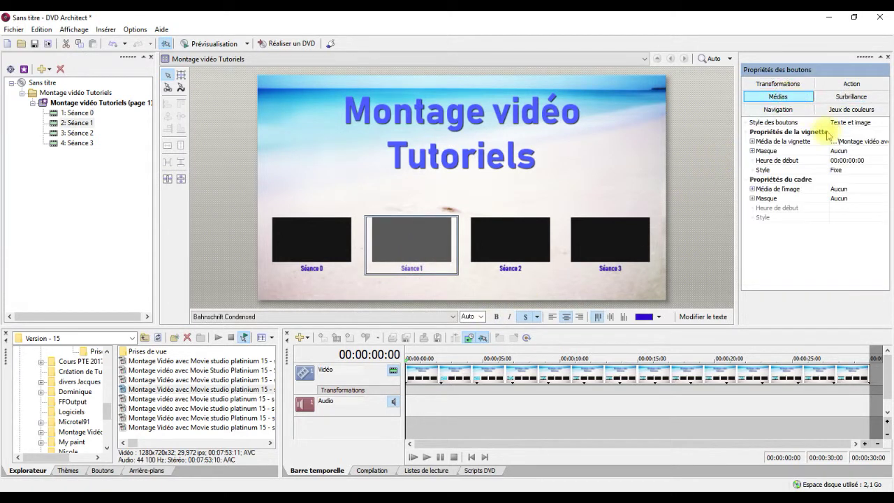
left_click(848, 173)
left_click(838, 188)
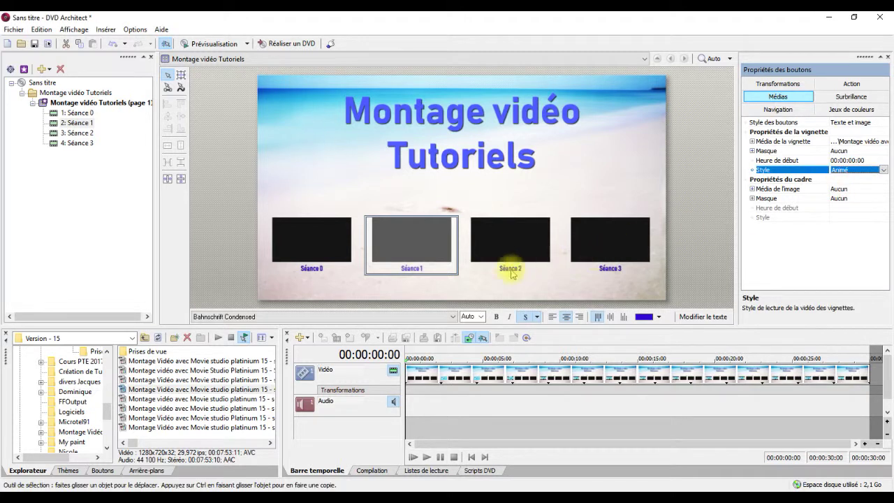
left_click(513, 271)
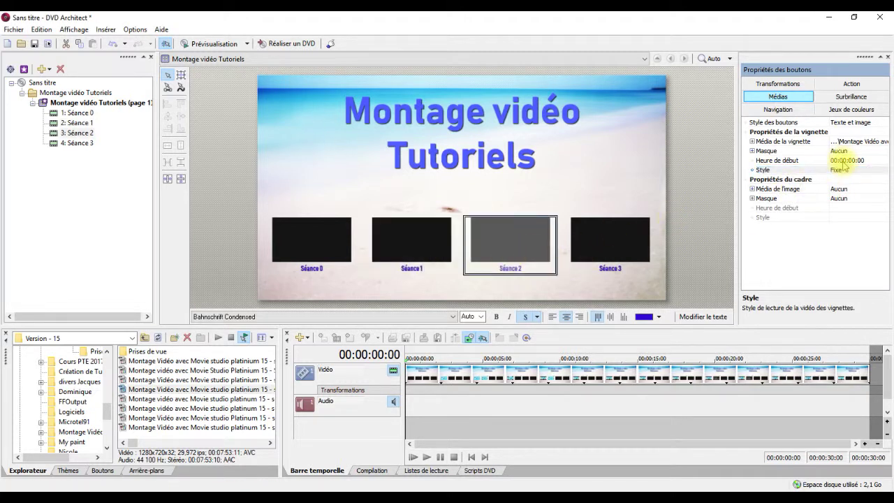
left_click(842, 173)
left_click(855, 186)
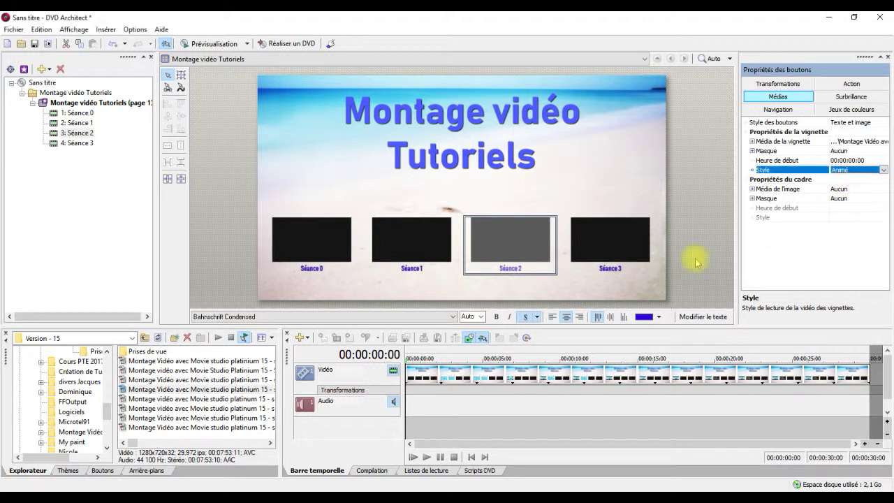
left_click(633, 245)
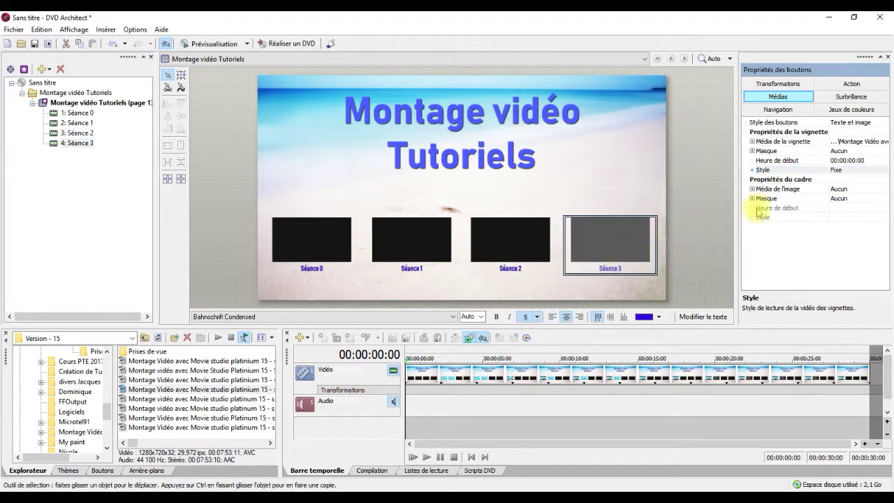
left_click(843, 173)
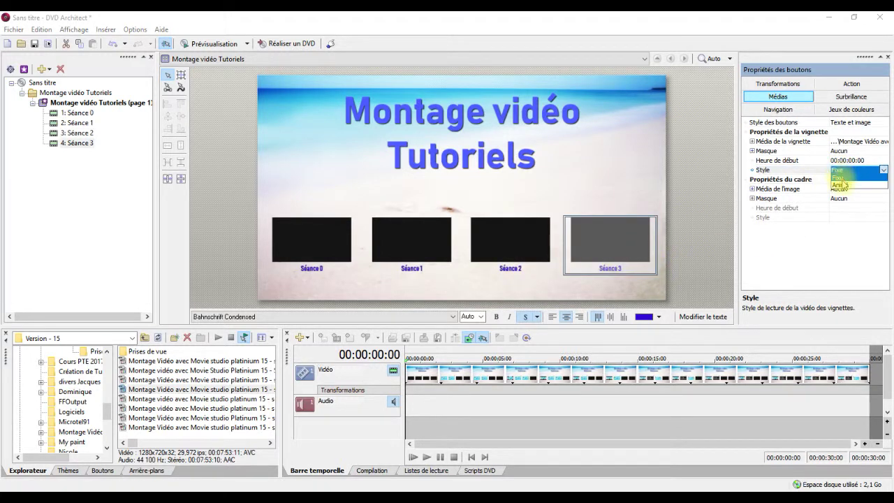
left_click(840, 184)
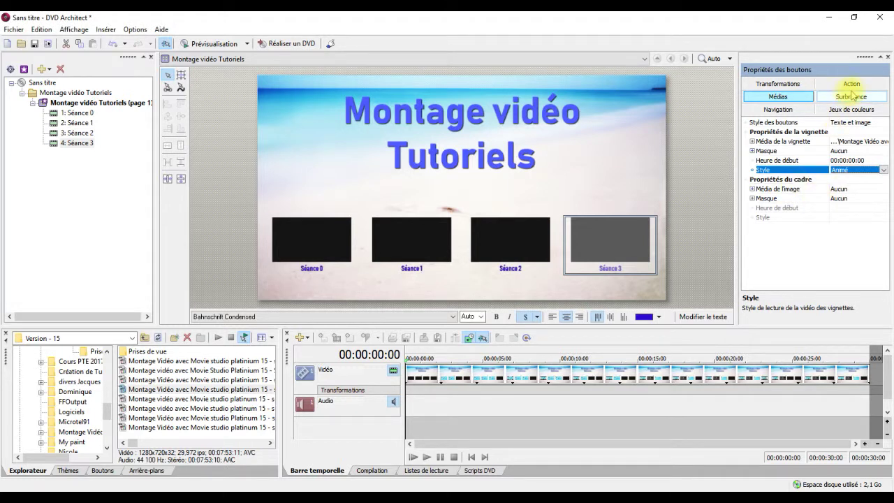
- Set the Auto-activer action to Oui for the "Séance 1", "Séance 2" and "Séance 3" buttons, matching "Séance 0"
left_click(318, 253)
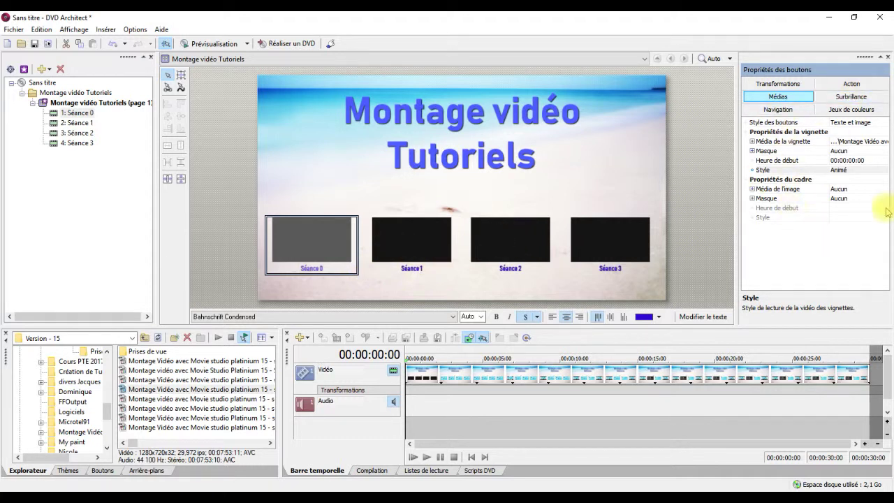
left_click(851, 83)
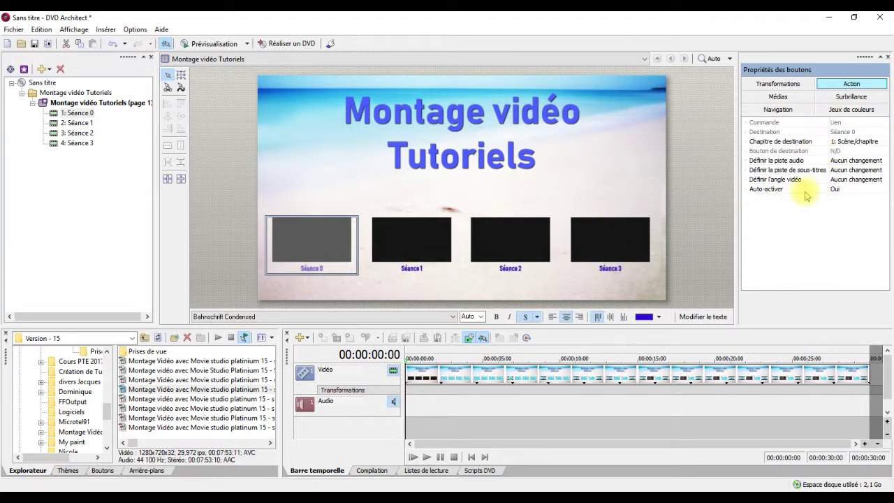
left_click(419, 255)
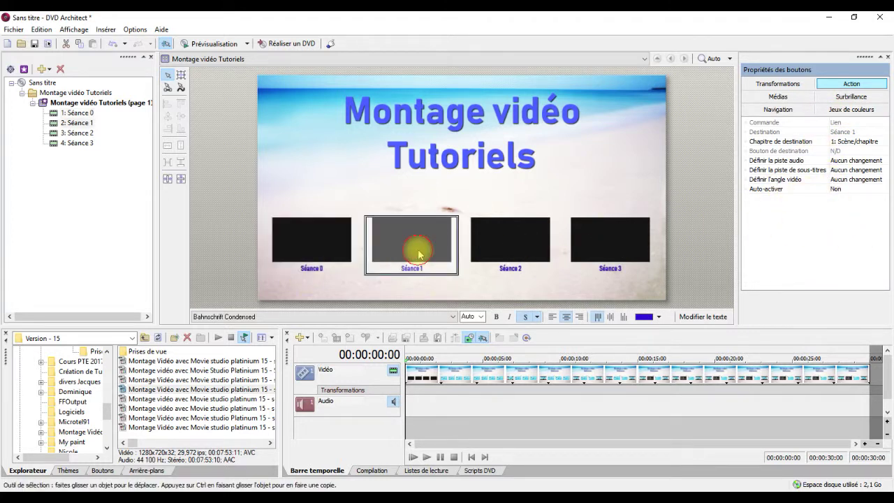
left_click(837, 189)
left_click(838, 196)
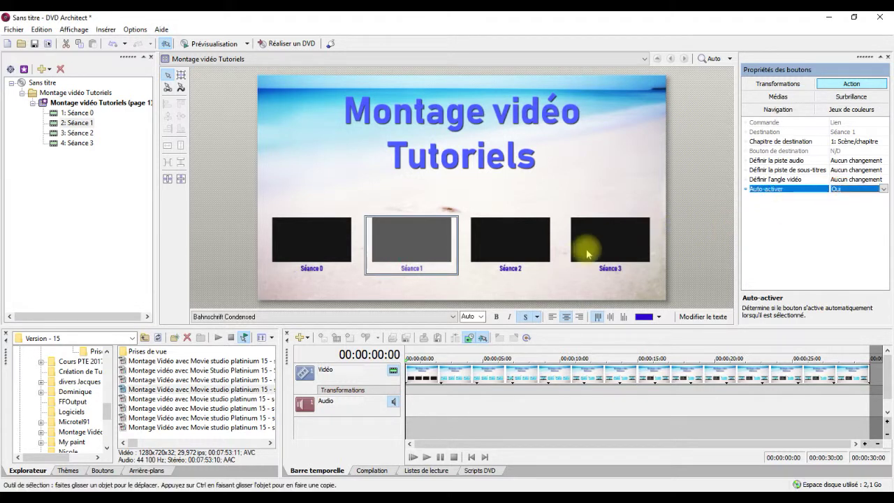
left_click(528, 244)
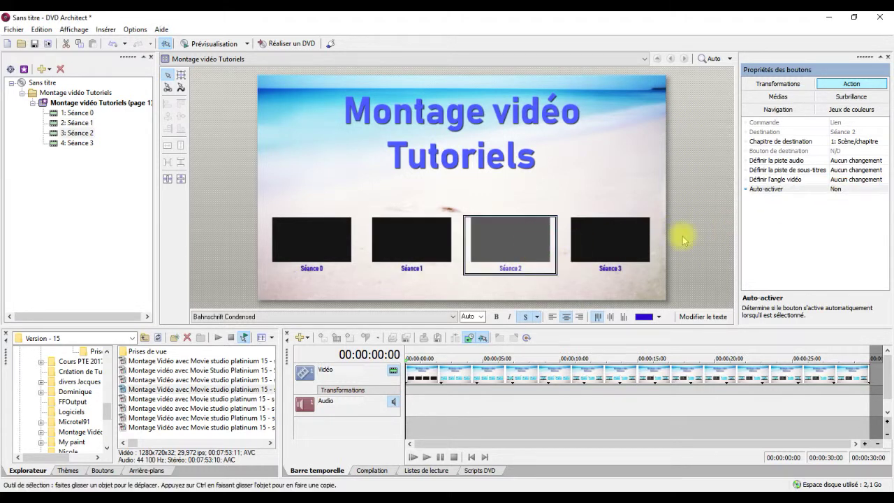
left_click(842, 189)
left_click(837, 202)
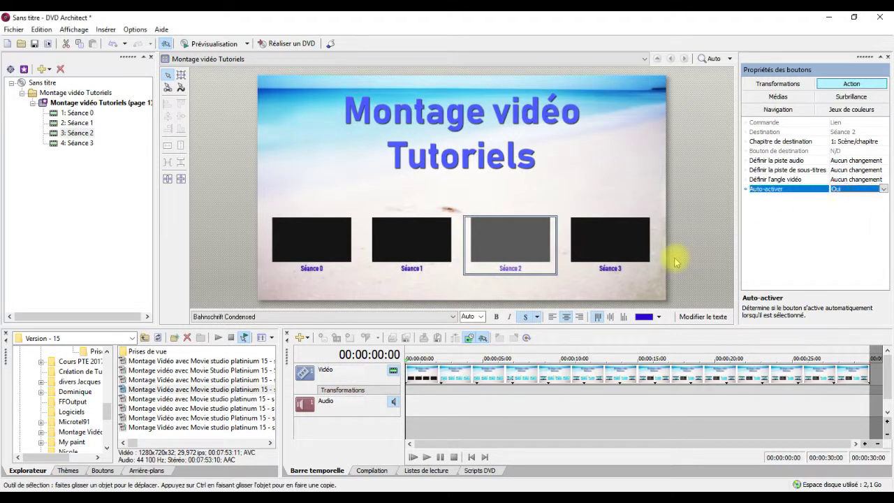
left_click(611, 248)
left_click(835, 190)
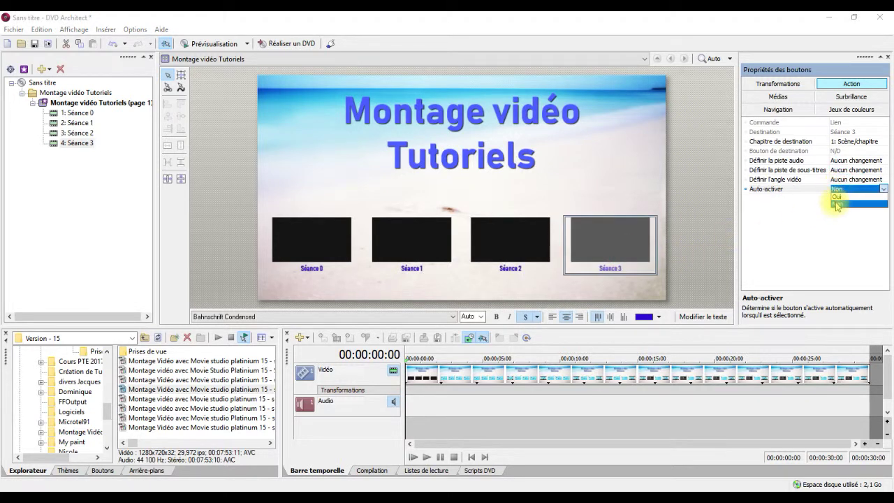
left_click(837, 197)
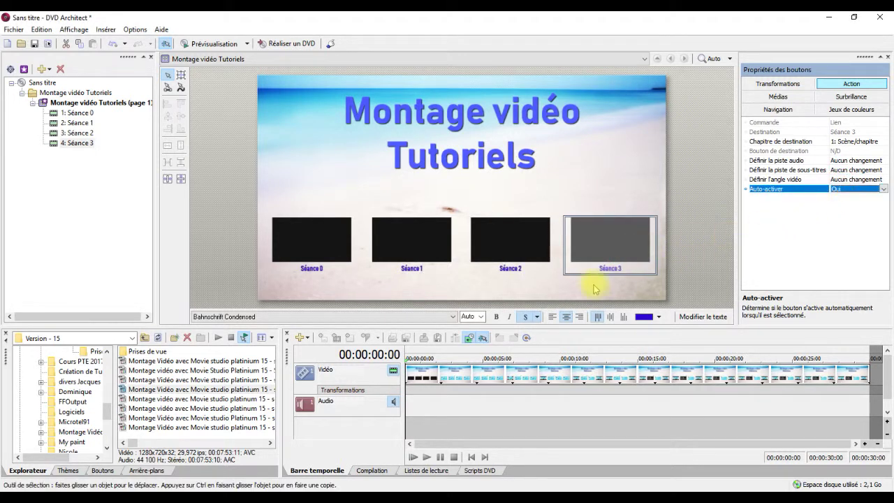
- Preview the DVD menu with its animated séance thumbnails and close the preview
left_click(582, 186)
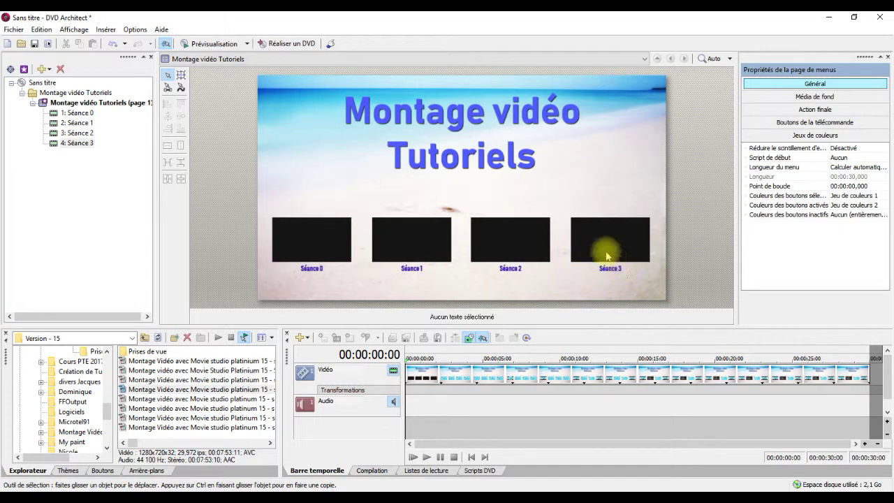
left_click(223, 46)
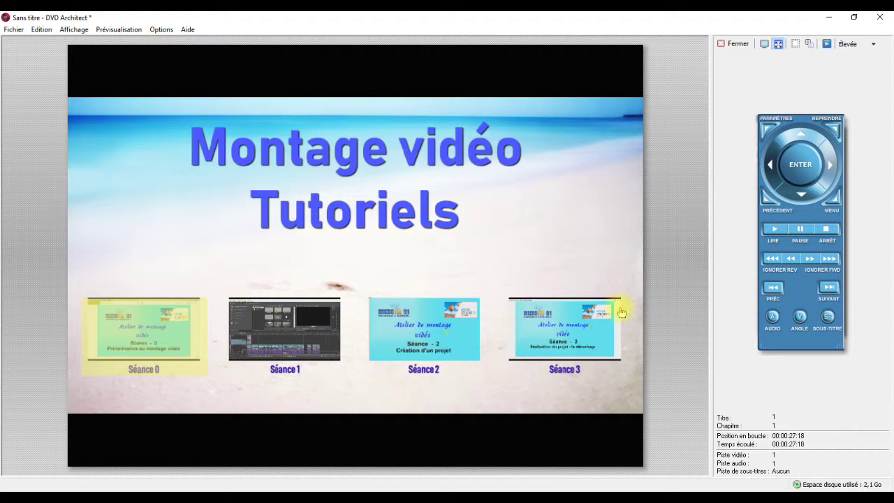
left_click(735, 44)
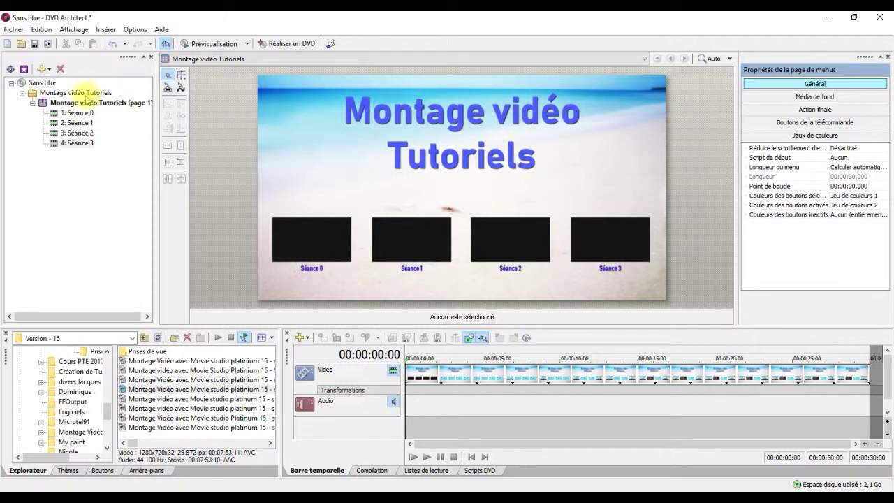
- Select menu page 1 and browse the media files to the Audio folder inside "Cours Montage Vidéo 2017"
left_click(81, 105)
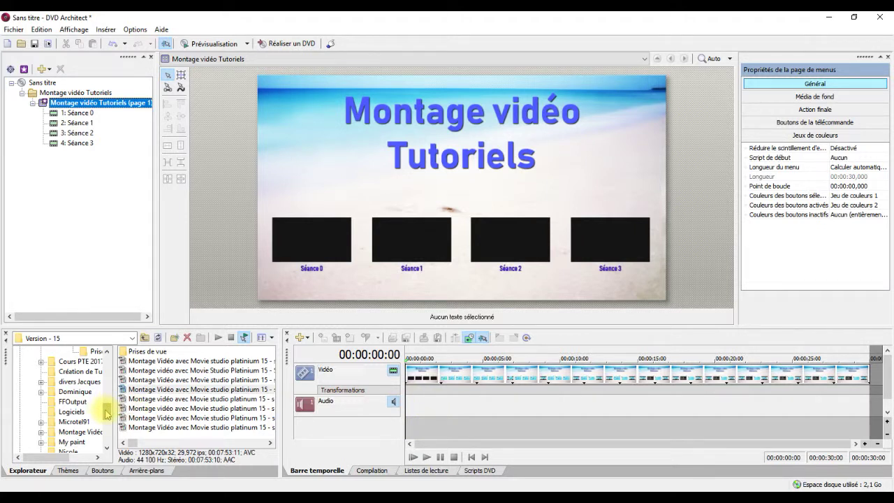
left_click_drag(104, 414, 110, 401)
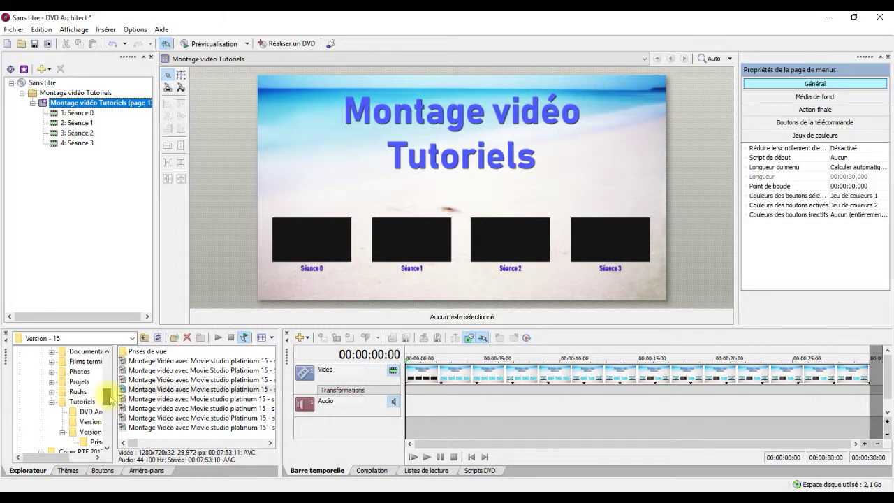
left_click_drag(110, 400, 105, 388)
left_click(81, 383)
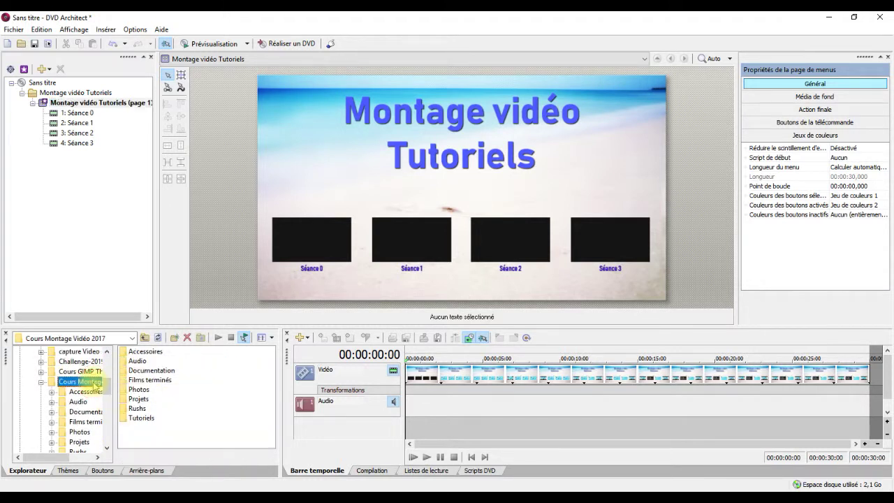
left_click(79, 403)
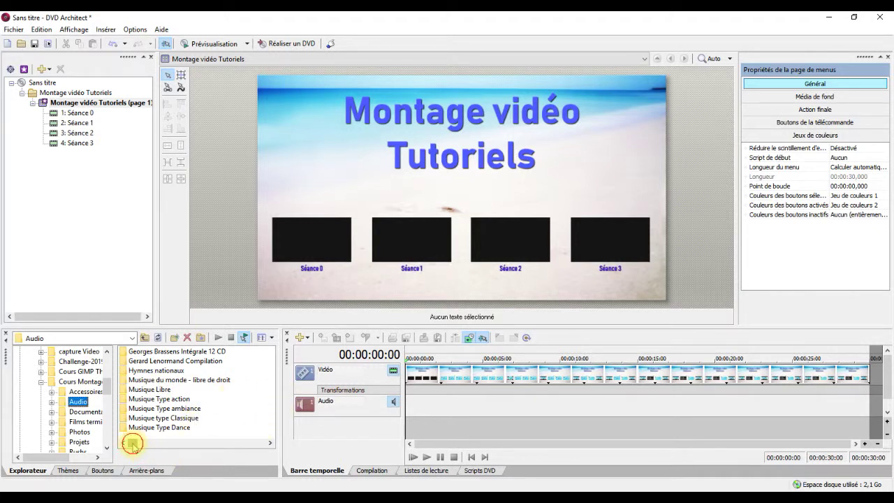
- Look through the audio files in the "Musique Type Jingle" folder
left_click_drag(132, 444, 189, 445)
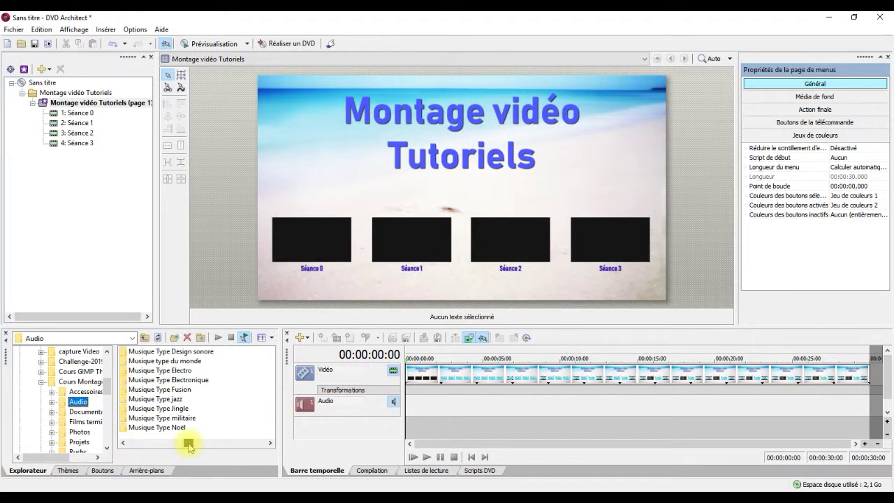
left_click(183, 409)
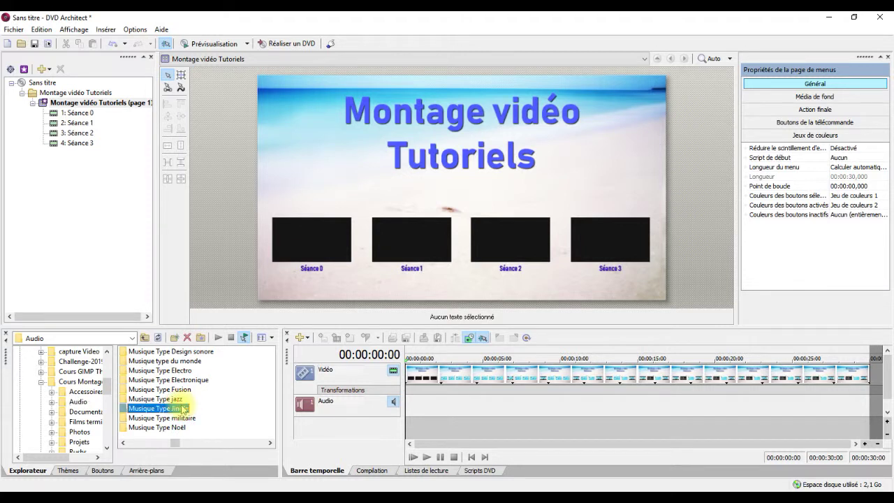
double_click(183, 409)
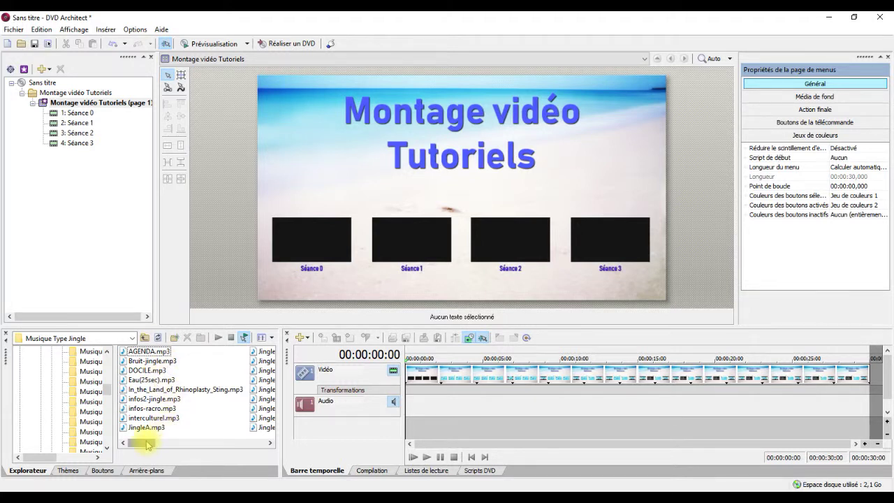
left_click_drag(153, 446, 255, 438)
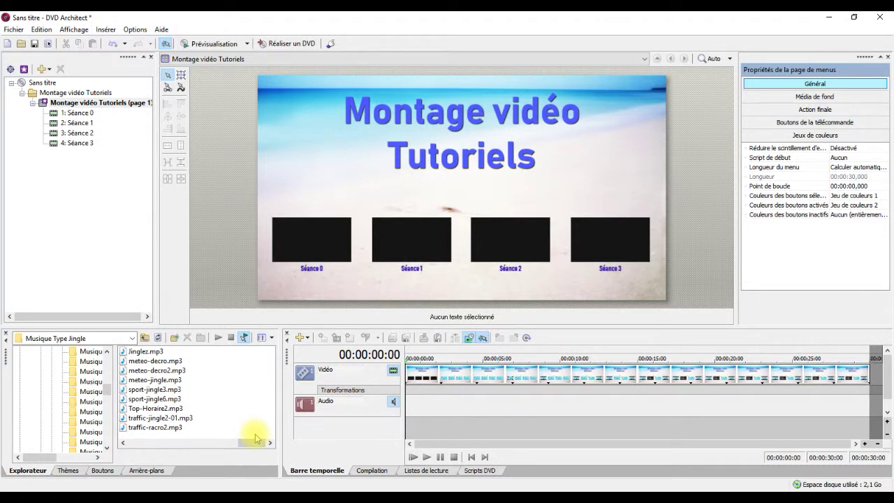
- Add "Instant of silent.mp3" from the "Musique Type ambiance" folder to the menu's audio track and preview the menu
left_click_drag(157, 427, 456, 435)
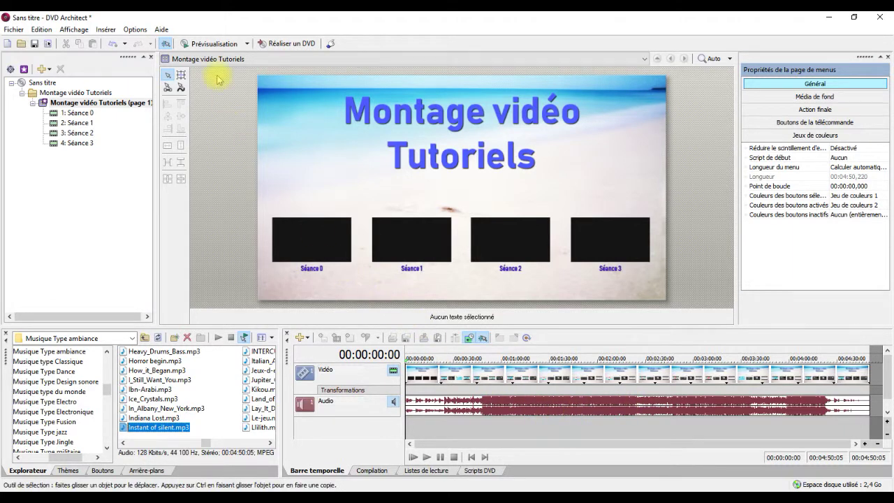
left_click(225, 43)
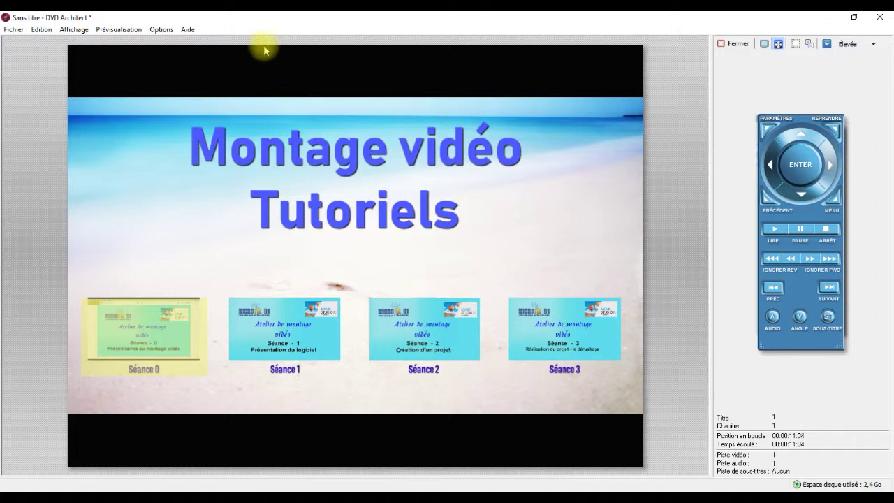
left_click(738, 44)
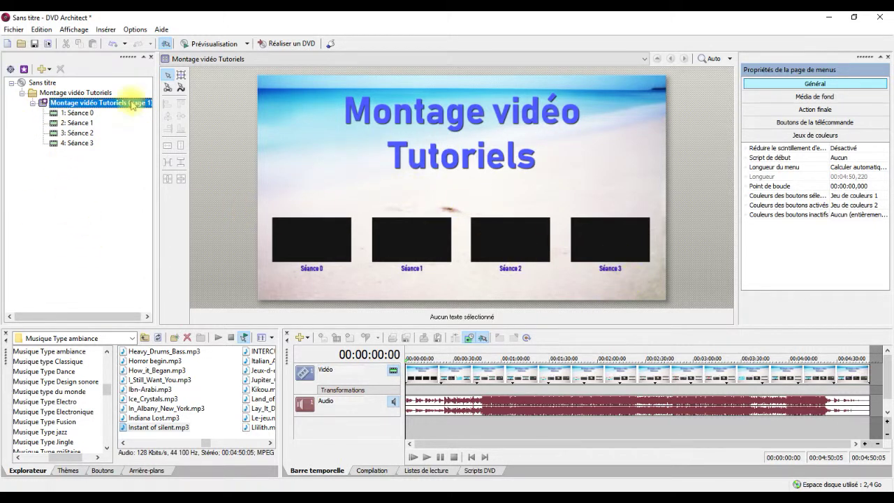
- Insert a new menu page into the "Montage vidéo Tutoriels" menu
left_click(63, 93)
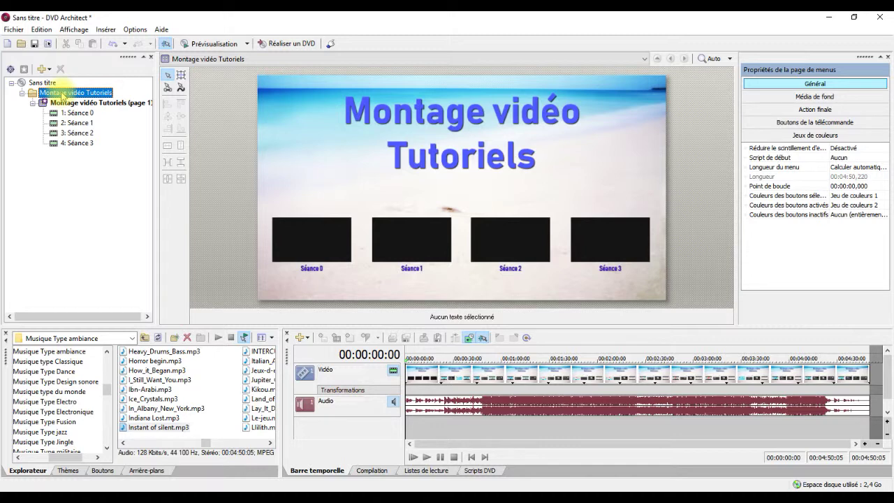
right_click(62, 95)
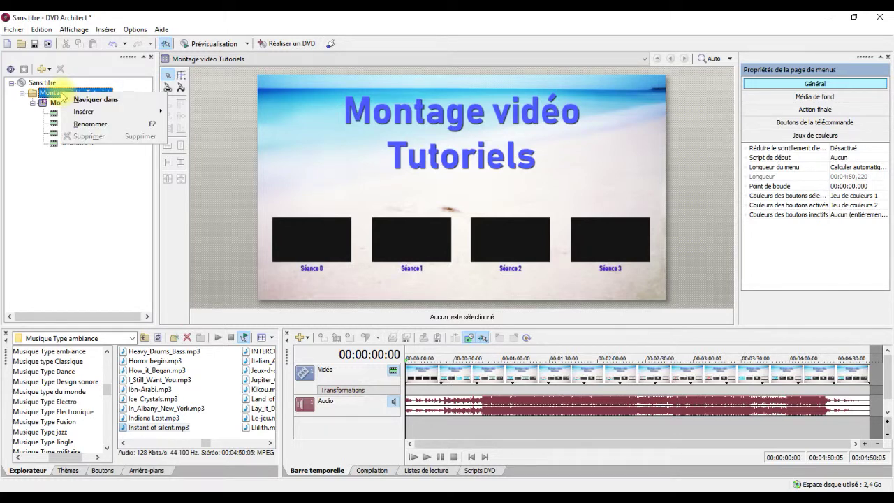
mouse_move(150, 111)
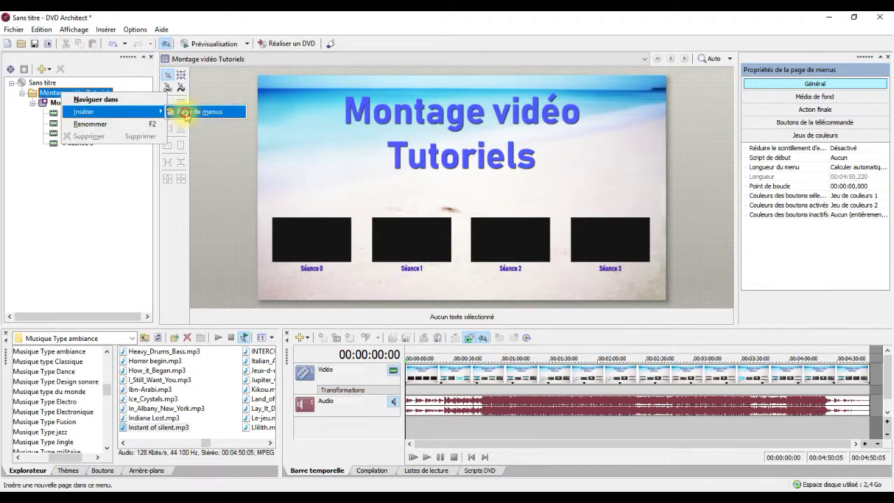
left_click(185, 113)
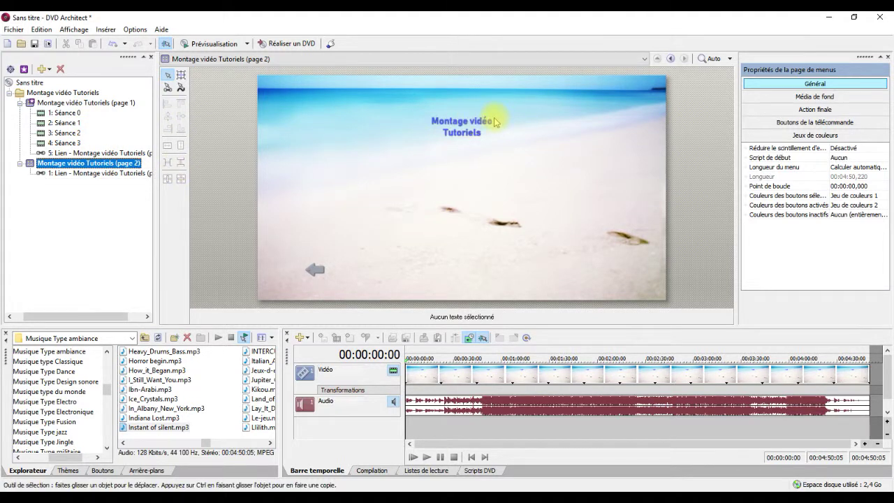
- Enlarge the "Montage vidéo Tutoriels" title on page 2 by increasing its Taille Y, then deselect it
left_click(465, 133)
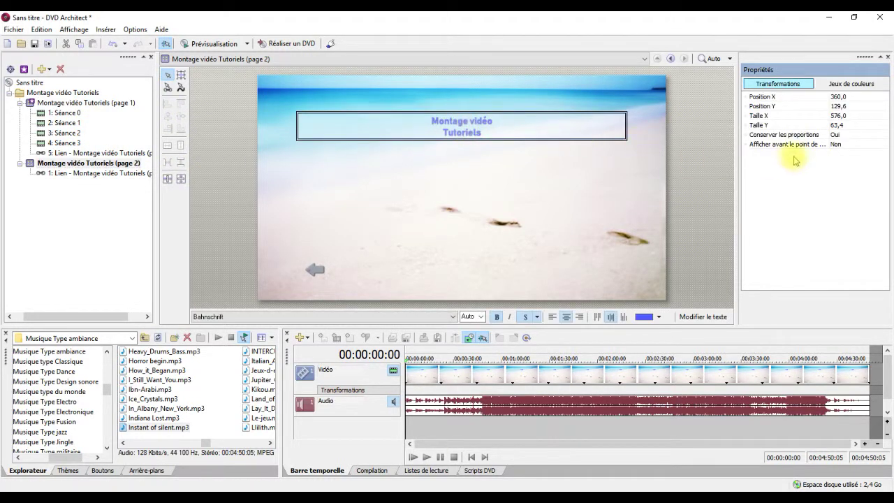
left_click(837, 125)
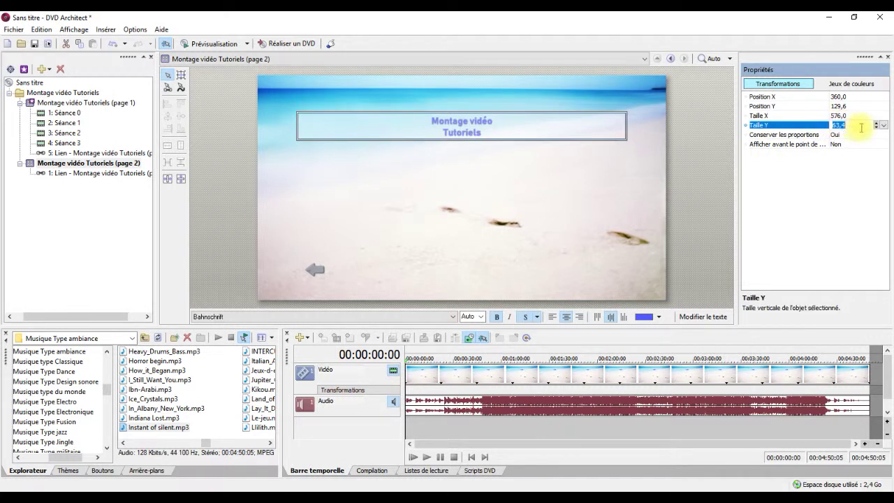
left_click(885, 126)
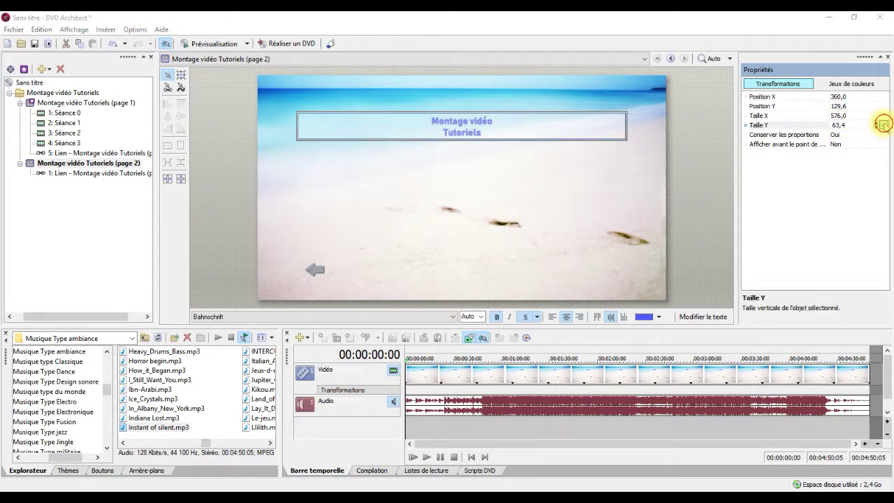
left_click_drag(837, 133, 846, 135)
left_click(585, 241)
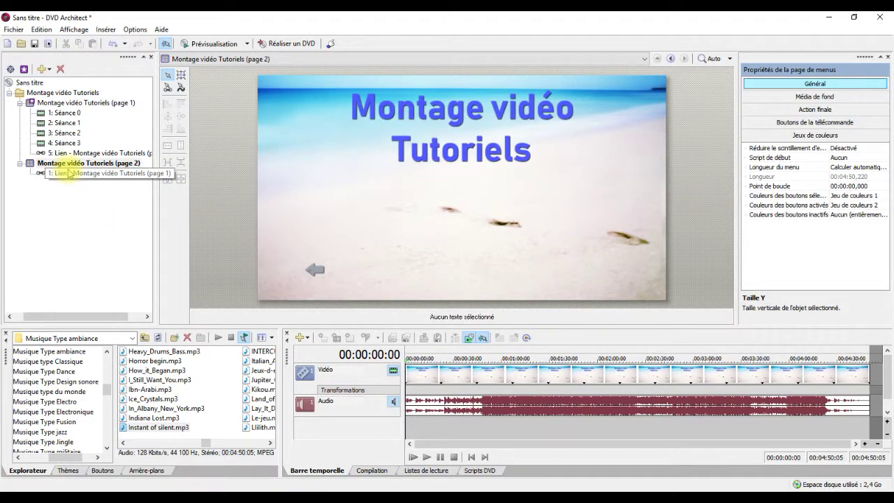
- Follow the previous-page arrow to page 1 and move its next-page arrow down to the lower-right corner, below the "Séance 3" caption
left_click(320, 275)
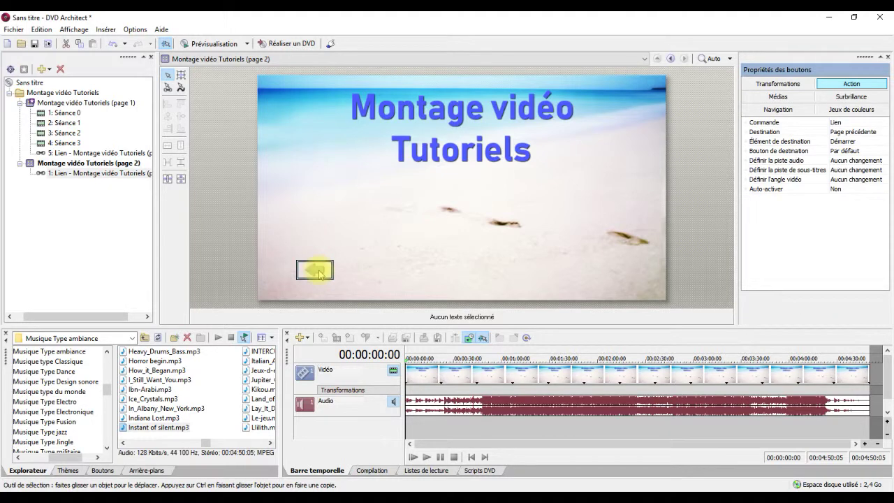
double_click(316, 272)
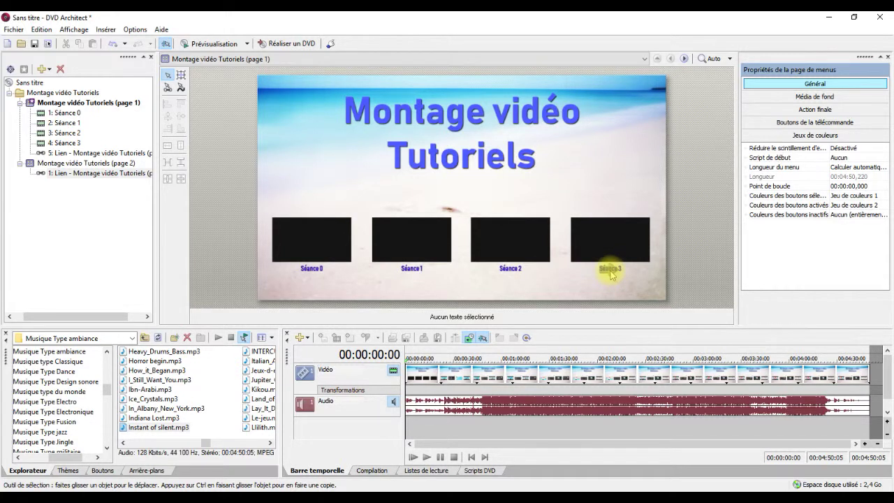
left_click(611, 273)
left_click_drag(611, 274, 638, 287)
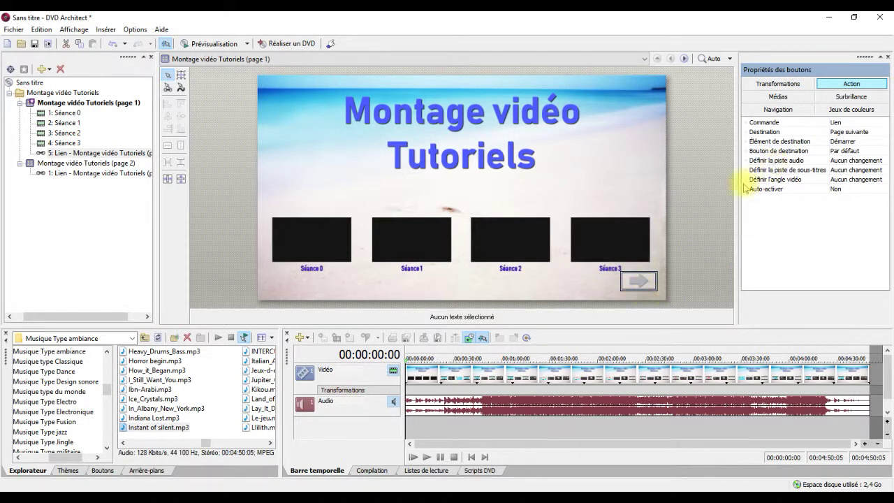
- Follow the next-page arrow on page 1 to open menu page 2
left_click(660, 160)
left_click(638, 282)
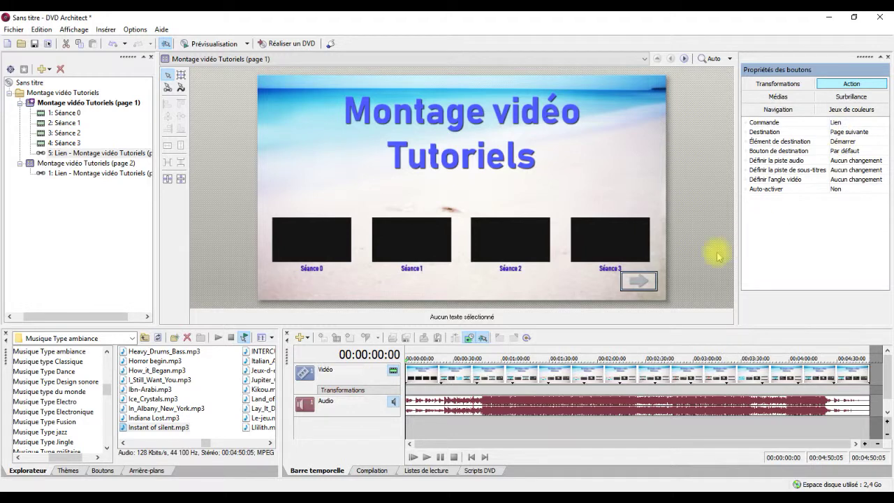
double_click(641, 283)
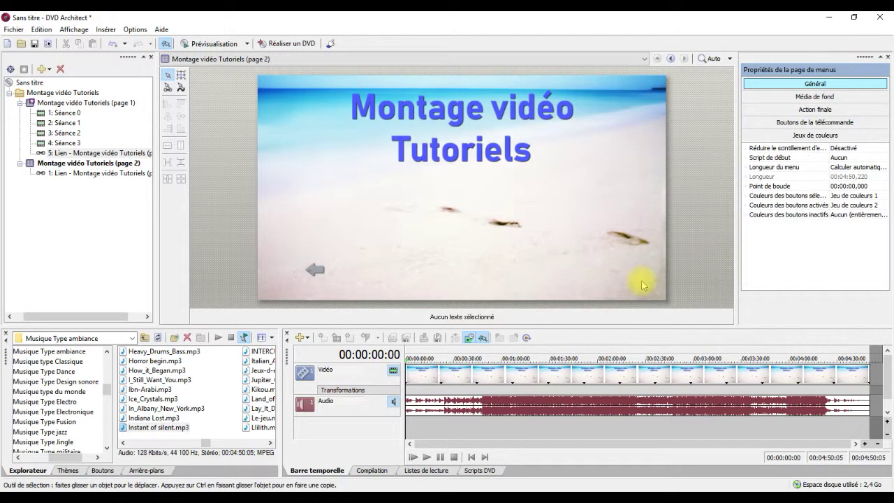
- Move page 2's previous-page arrow down into the lower-left corner, then follow the arrows to page 1 and back to page 2
left_click_drag(312, 271, 285, 288)
left_click(365, 274)
double_click(282, 286)
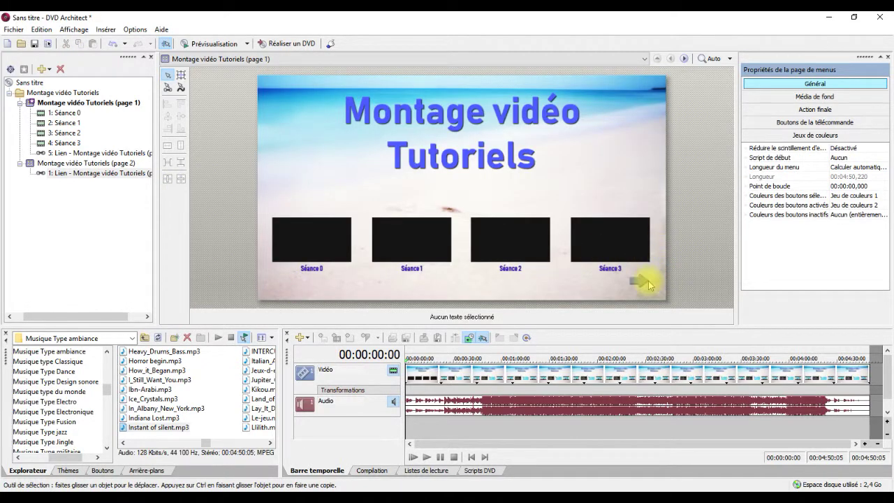
left_click(649, 285)
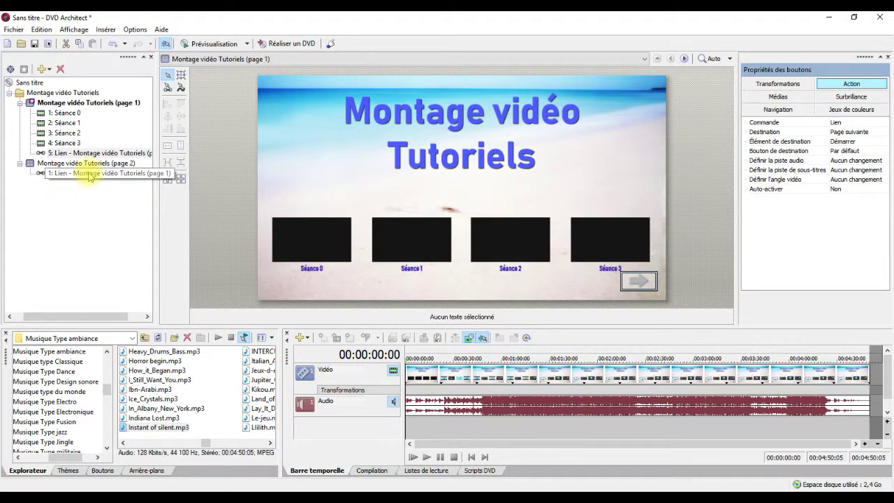
double_click(634, 280)
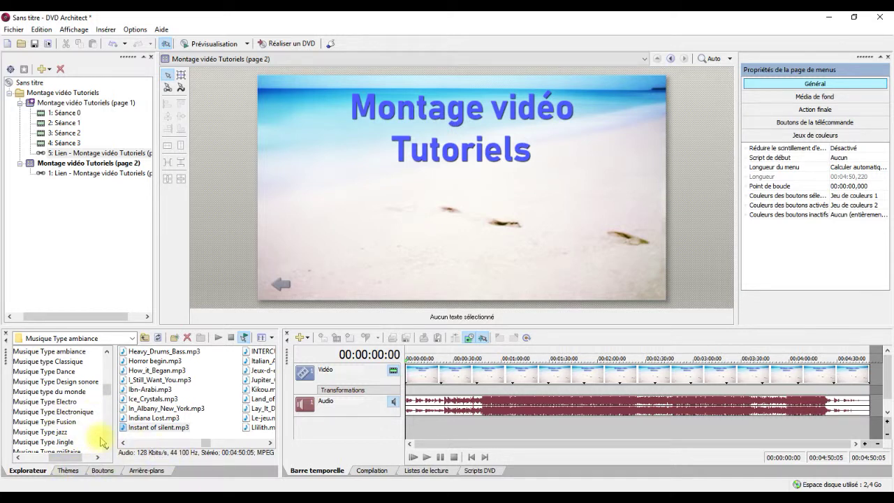
- Add the "séance 5 - Découpage 2° partie" video from the Tutoriels folder "Version - 15" to page 2, just above the previous-page arrow
left_click_drag(60, 457, 32, 467)
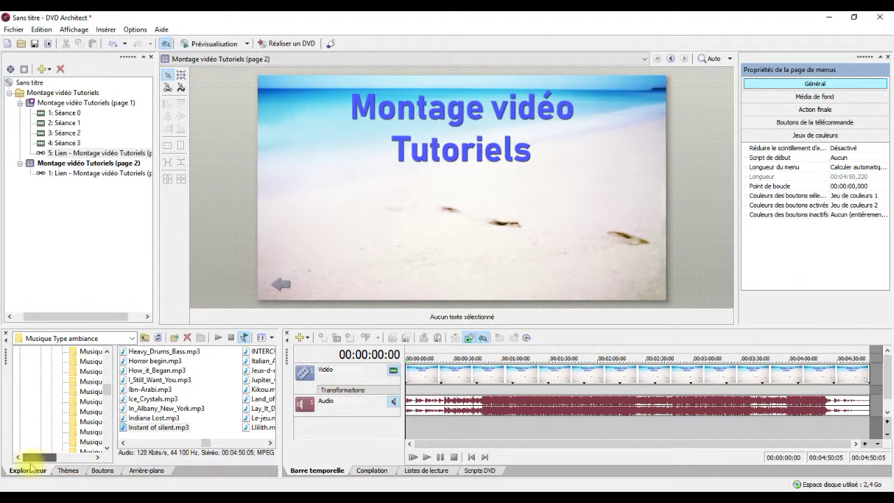
mouse_move(109, 395)
left_mouse_down()
mouse_move(109, 368)
mouse_move(109, 381)
left_mouse_up()
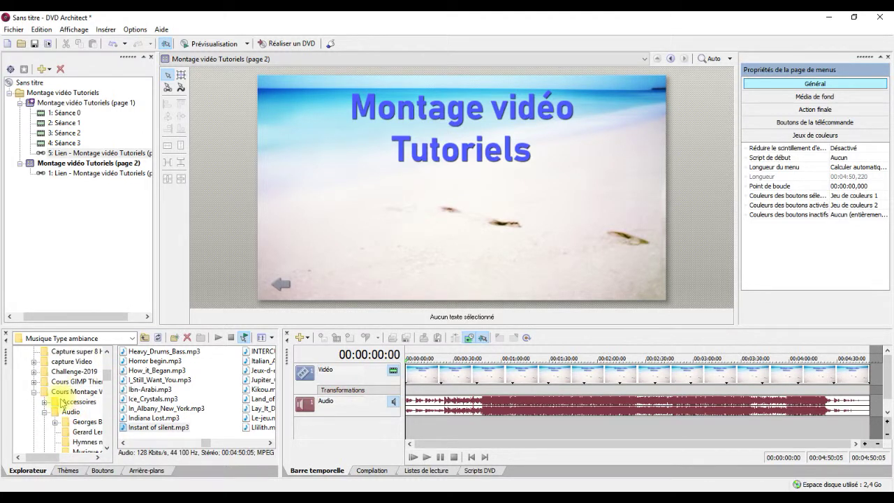
left_click(44, 413)
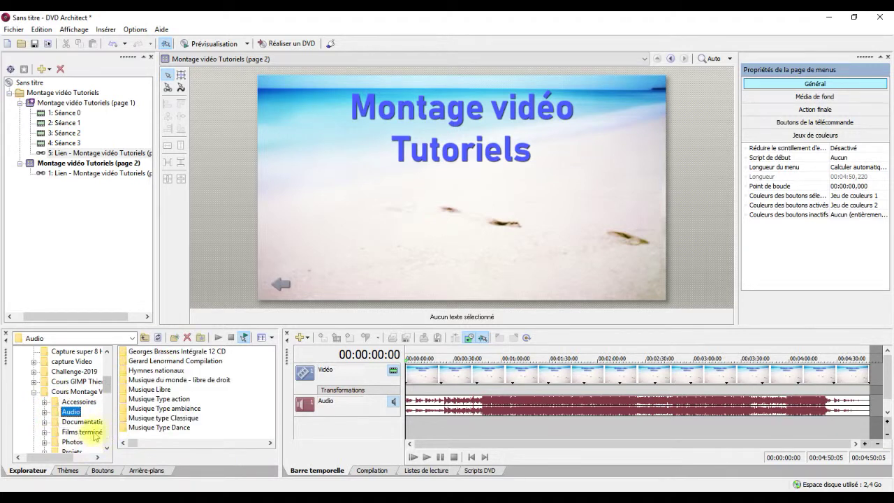
left_click_drag(108, 387, 109, 398)
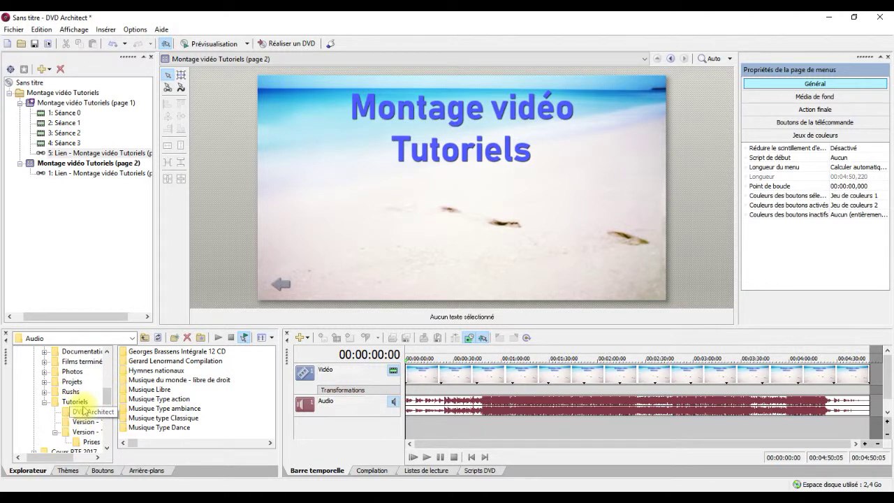
left_click(83, 404)
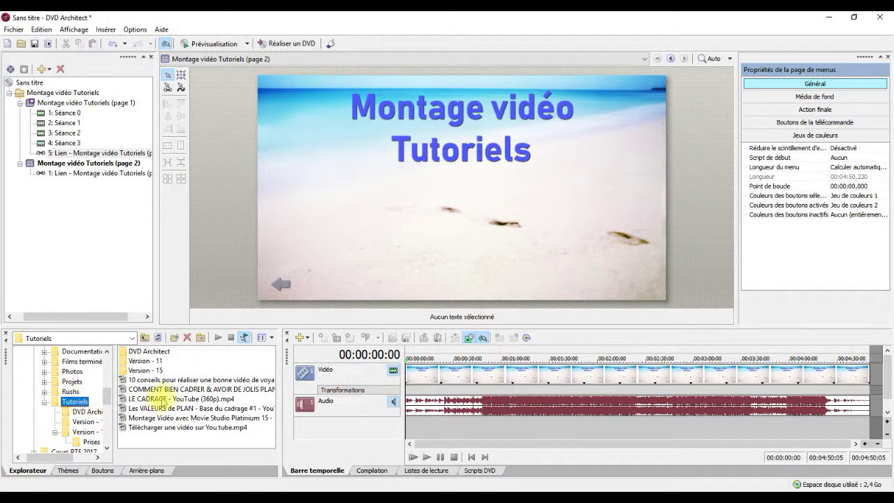
double_click(146, 370)
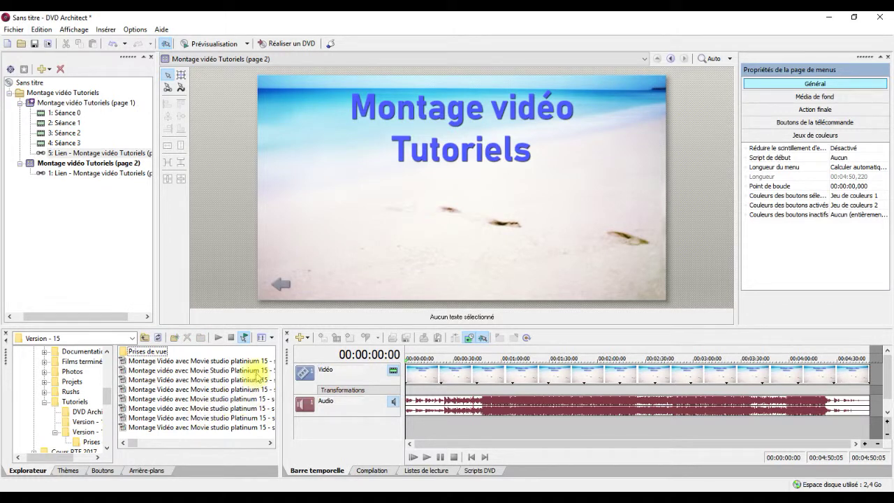
left_click_drag(257, 404, 323, 239)
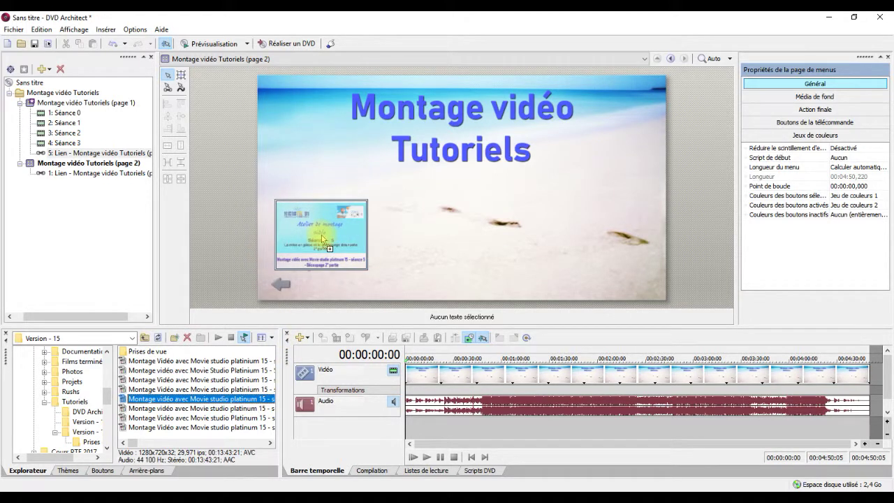
left_click_drag(323, 239, 321, 239)
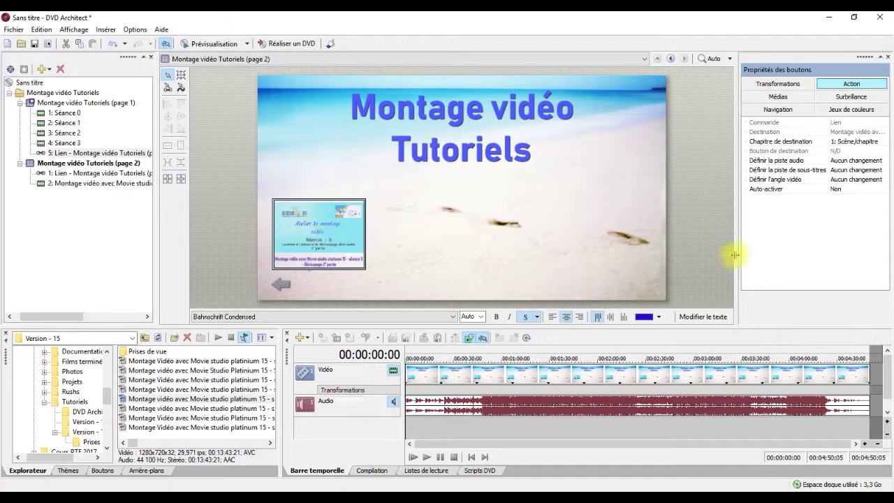
- Set the new video button's Auto-activer to Oui and its thumbnail Style to Animé
left_click(835, 193)
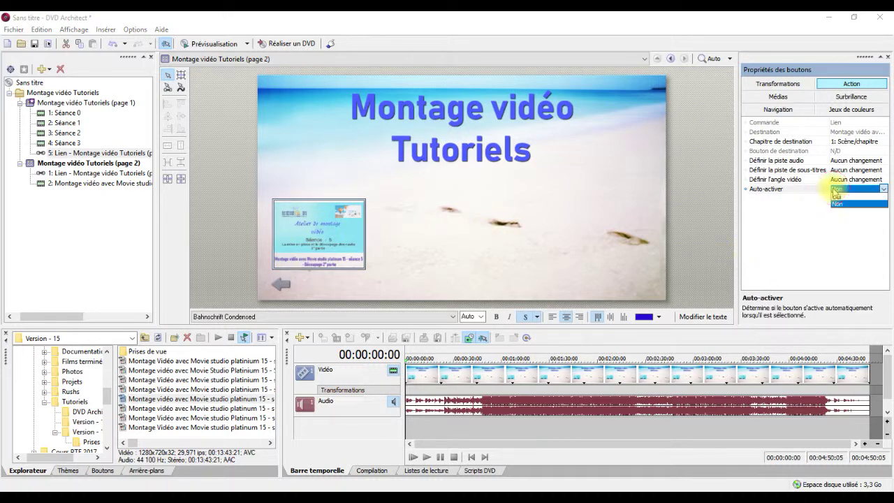
left_click(838, 203)
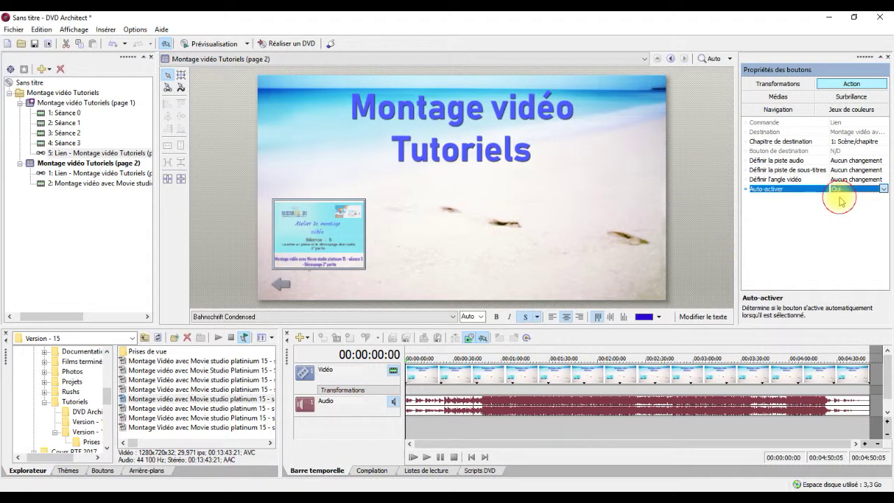
left_click(782, 96)
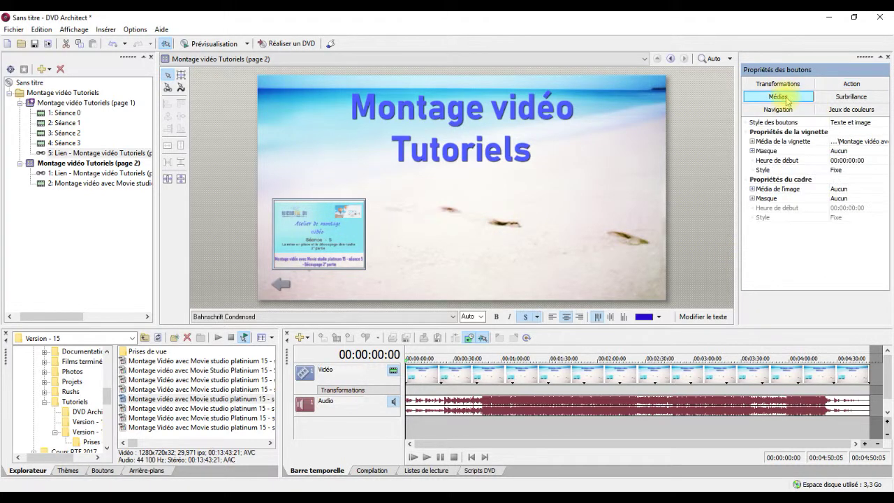
left_click(841, 171)
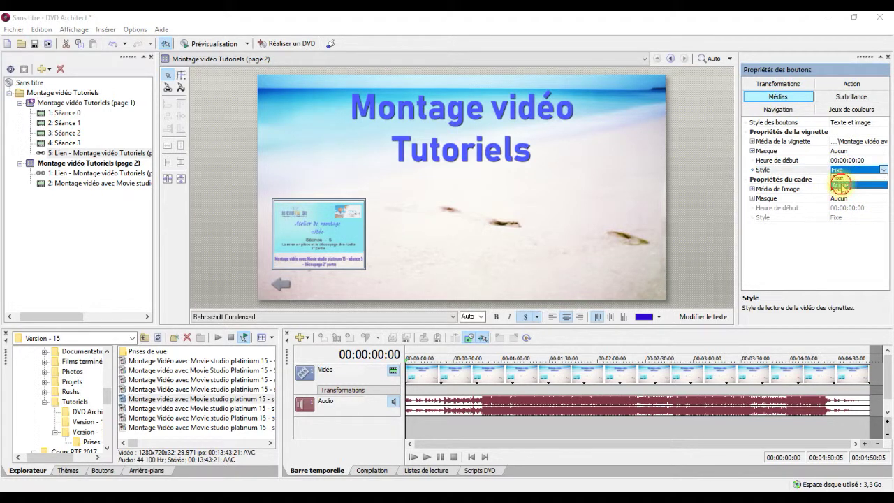
left_click(841, 184)
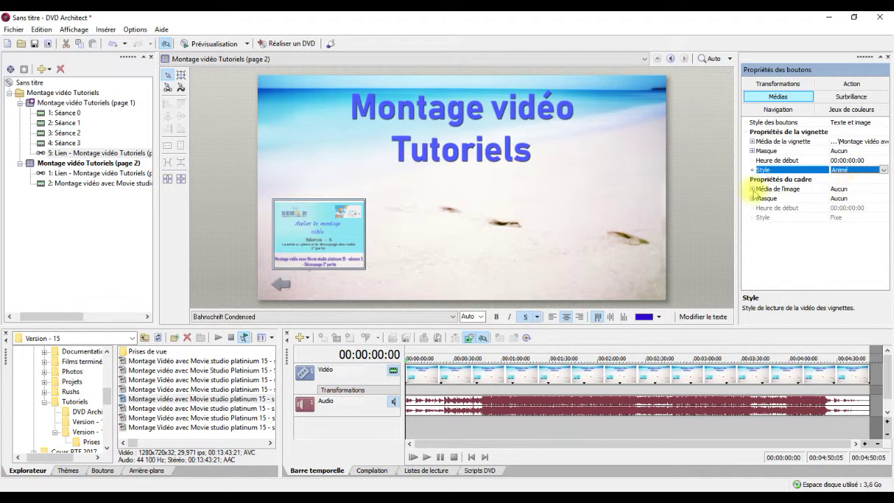
- Replace the new video button's caption with "Séance 4"
left_click(341, 264)
left_click(703, 317)
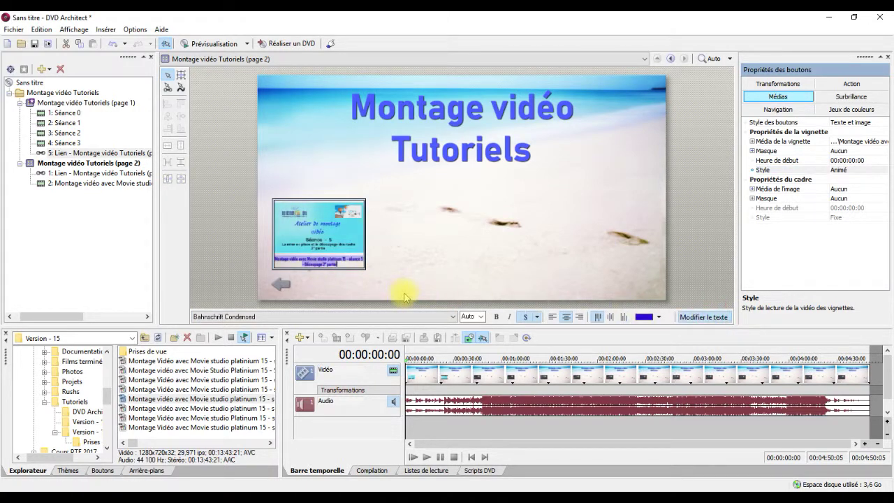
type("s")
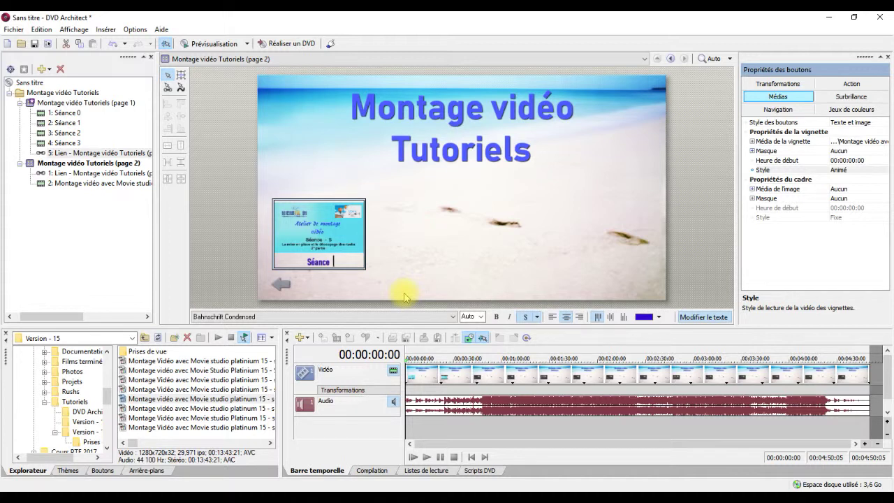
left_click(464, 273)
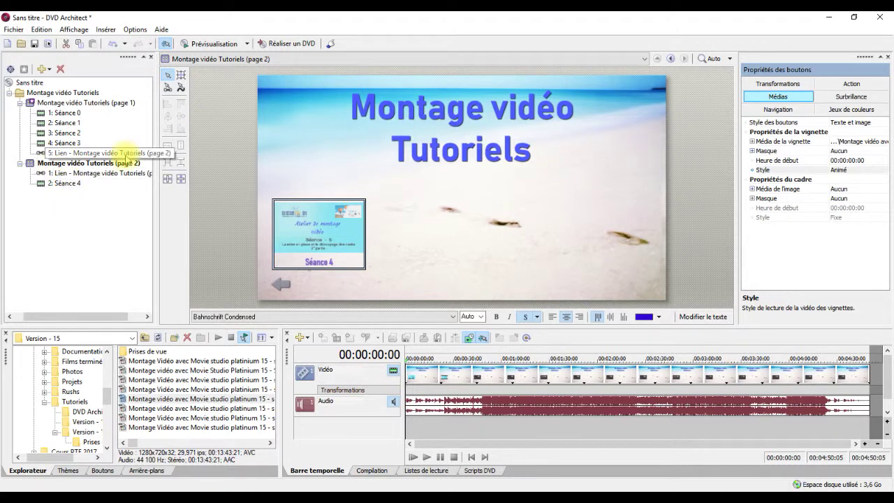
- Return to menu page 1 and preview the DVD, following the next-page arrow to page 2 before closing the preview
left_click(280, 284)
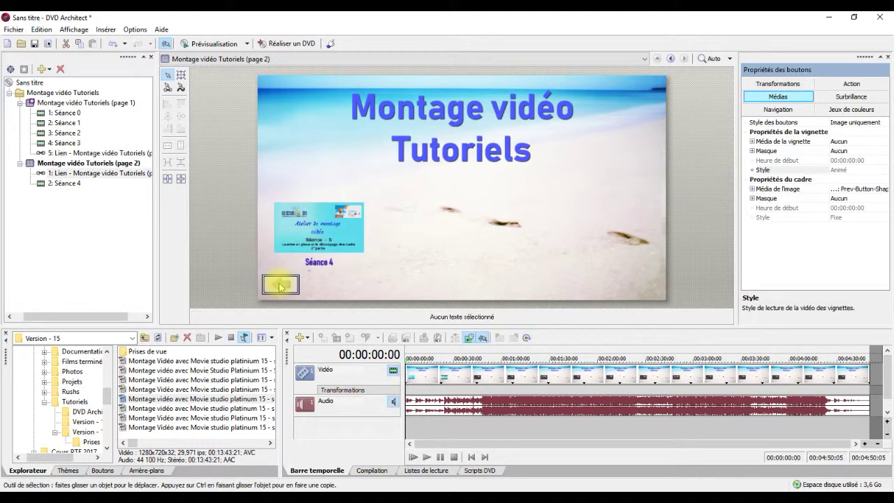
double_click(279, 285)
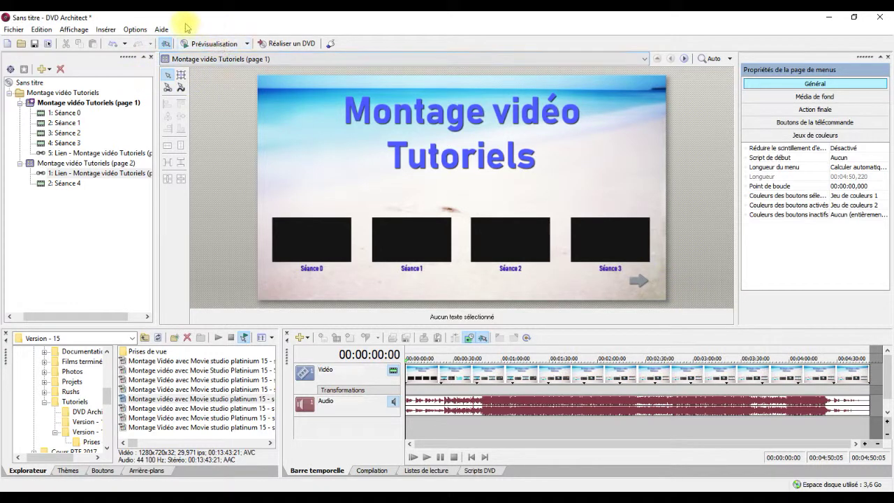
left_click(210, 45)
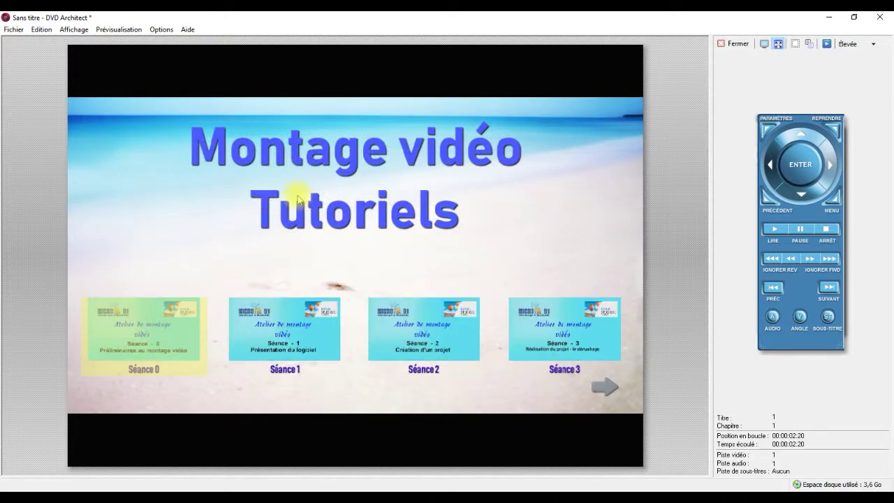
left_click(612, 389)
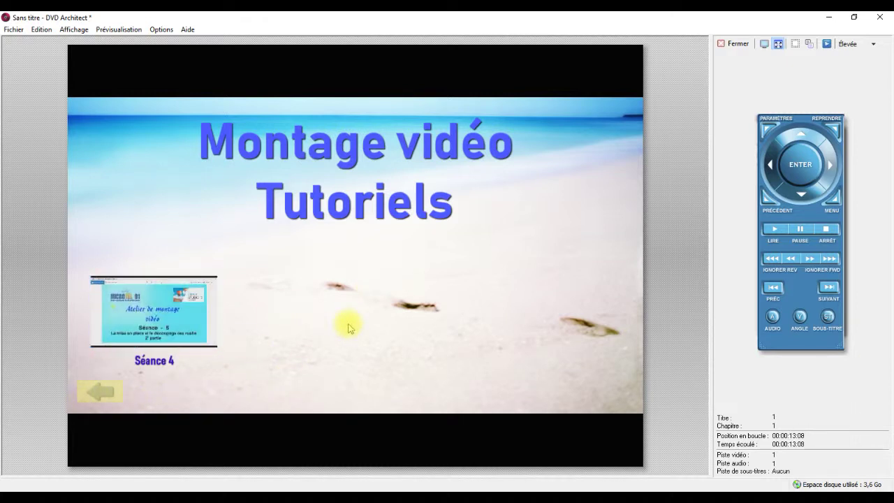
key("Escape")
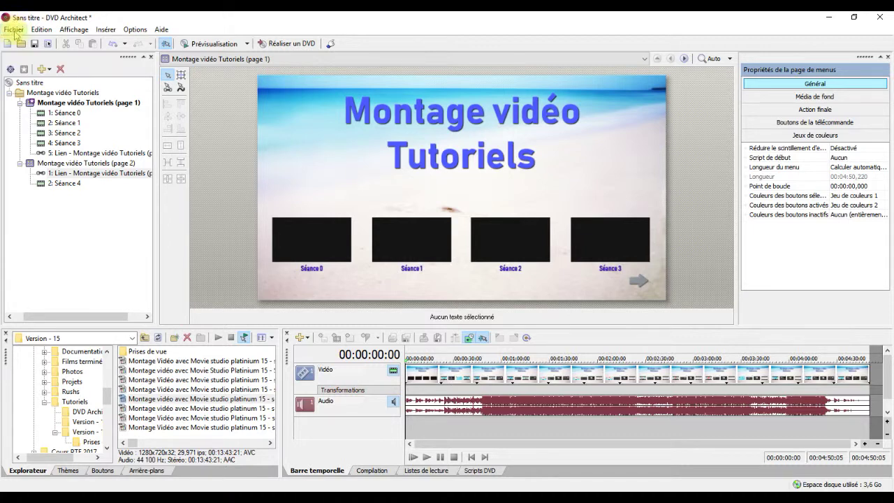
- Save the project in the Projets folder as "Apprentissage du montage vidéo - 3.dar"
left_click(14, 30)
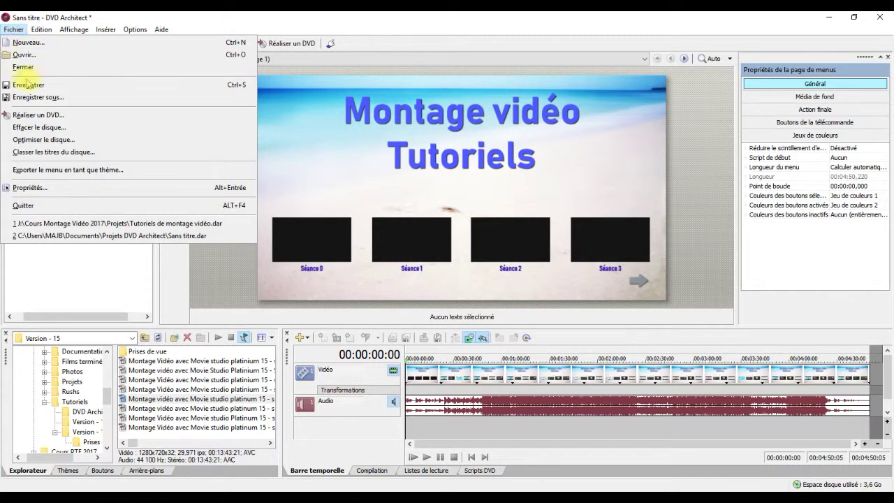
left_click(38, 98)
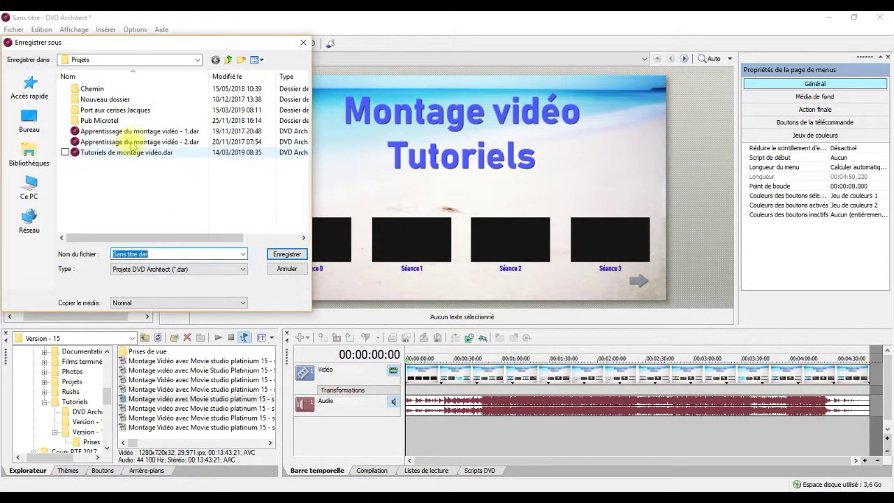
left_click(136, 142)
left_click(208, 256)
key("ctrl+a")
left_click(211, 254)
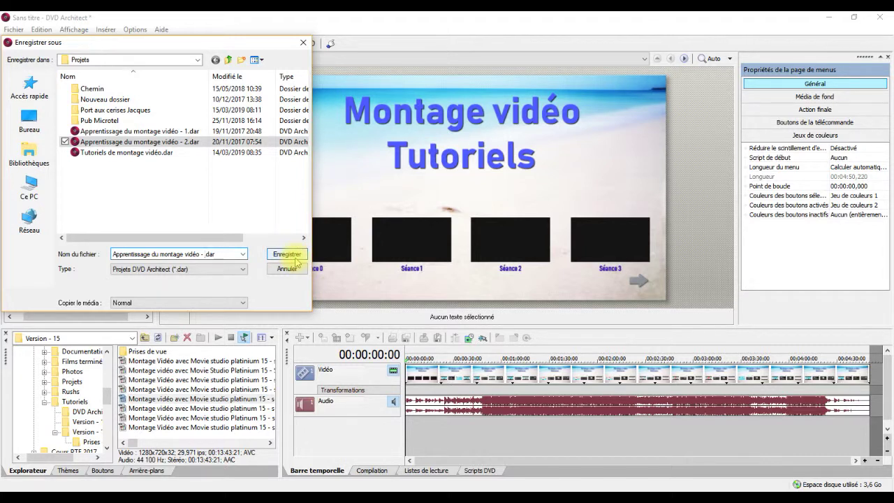
type("3")
left_click(289, 254)
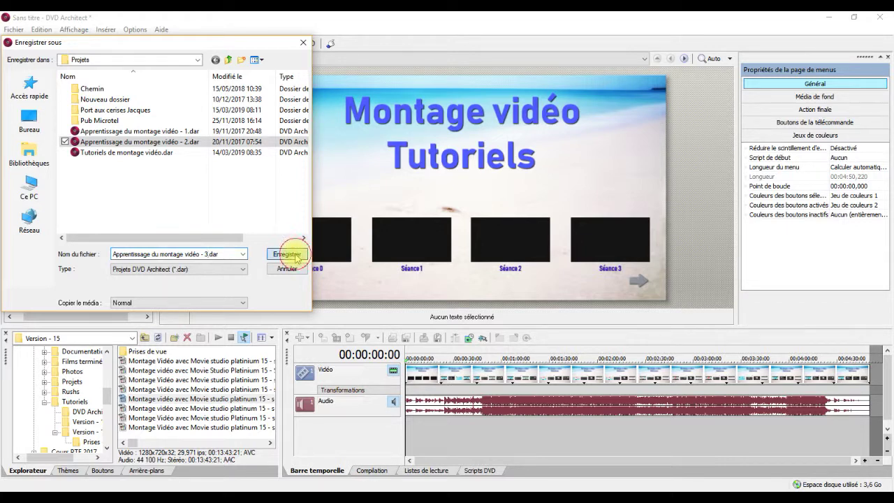